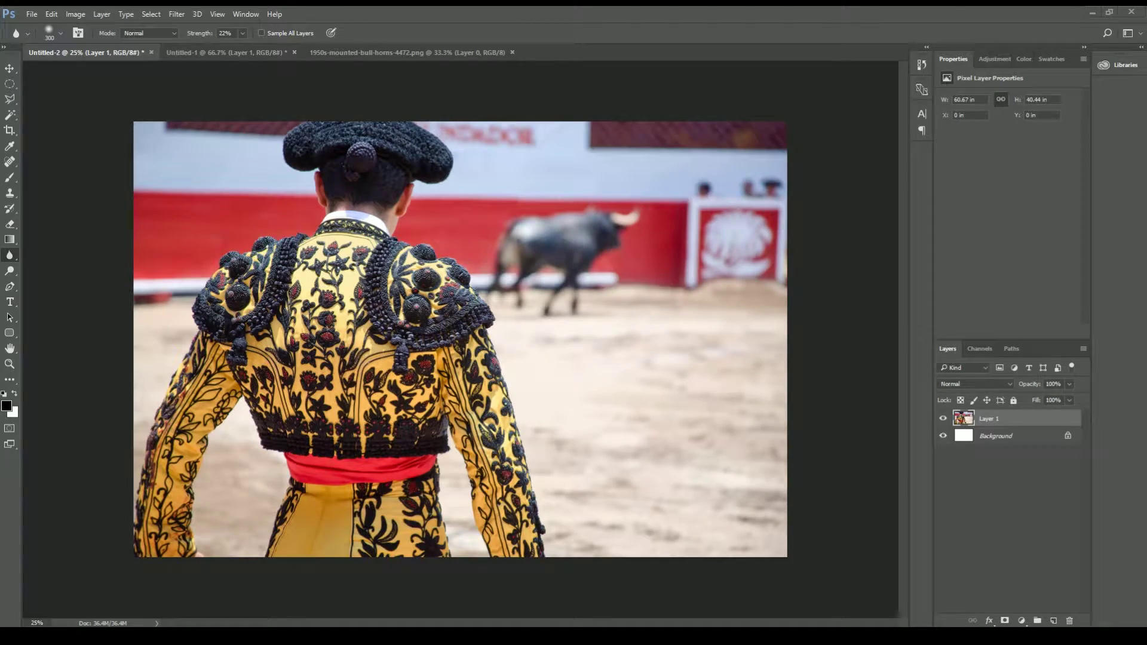
- Clone the red arena wall over the bull's hindquarters, head and body
{"action": "left_click", "coordinate": [10, 193]}
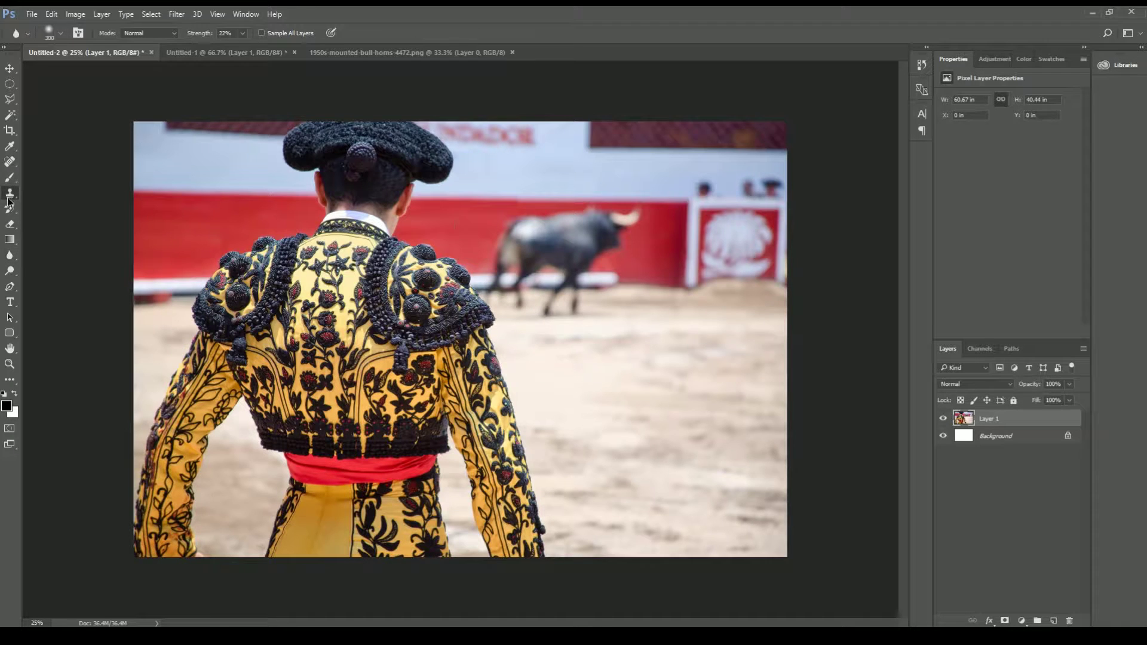
{"action": "left_click_drag", "start_coordinate": [512, 227], "coordinate": [514, 218]}
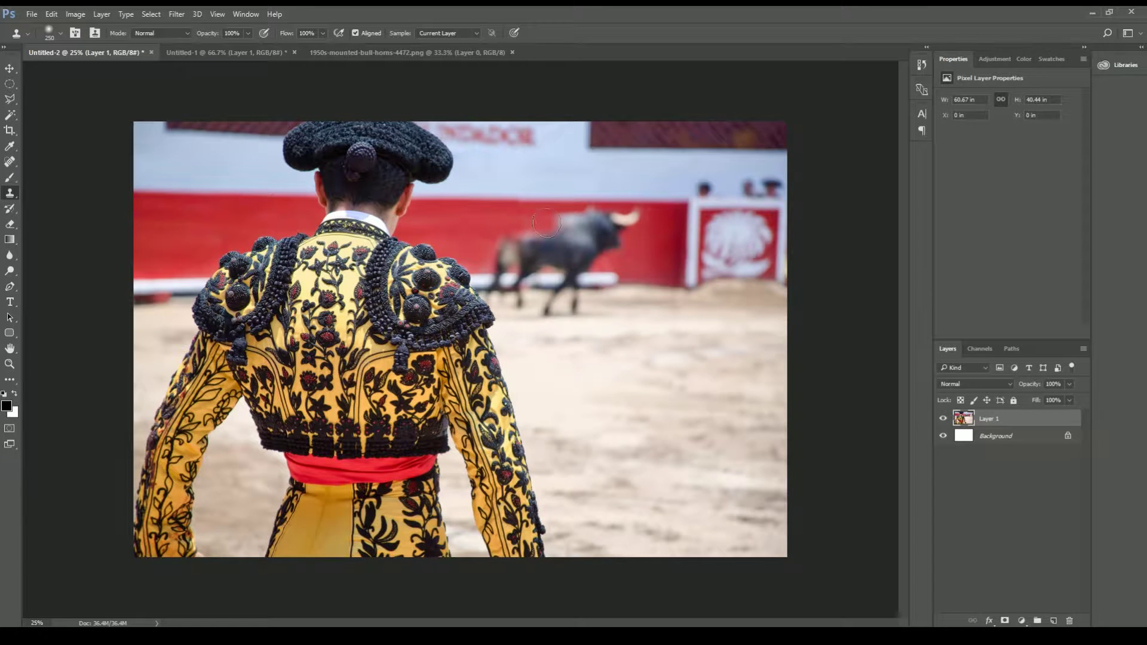
{"action": "mouse_move", "coordinate": [512, 227]}
{"action": "left_mouse_down"}
{"action": "mouse_move", "coordinate": [538, 252]}
{"action": "mouse_move", "coordinate": [576, 191]}
{"action": "mouse_move", "coordinate": [596, 205]}
{"action": "mouse_move", "coordinate": [585, 218]}
{"action": "mouse_move", "coordinate": [633, 215]}
{"action": "mouse_move", "coordinate": [598, 233]}
{"action": "mouse_move", "coordinate": [645, 227]}
{"action": "mouse_move", "coordinate": [626, 239]}
{"action": "left_mouse_up"}
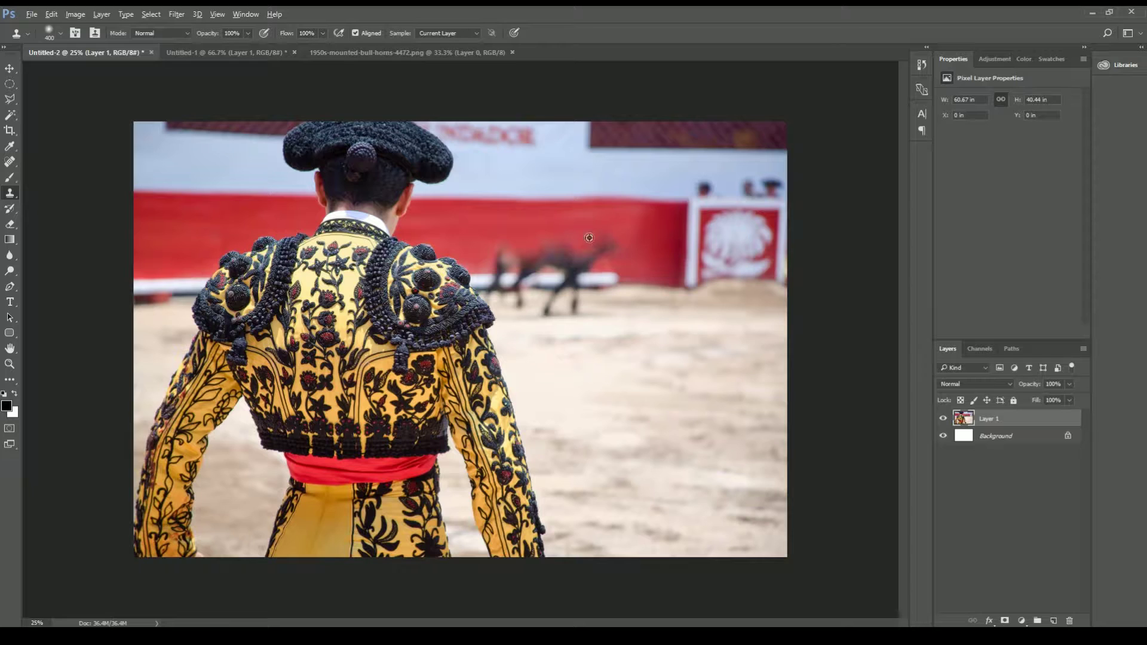
{"action": "left_click_drag", "start_coordinate": [555, 242], "coordinate": [519, 278]}
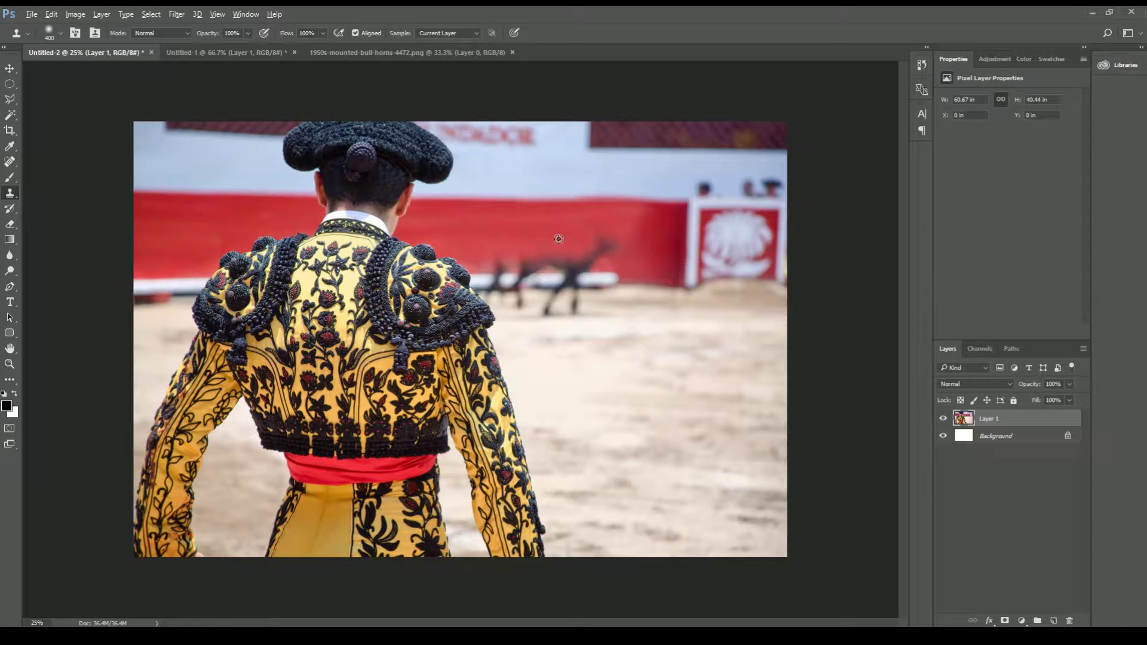
- Clone white fence and sand over the bull's remaining head, legs and shadow, then bring up the hamster photo
{"action": "left_click", "coordinate": [166, 285], "text": "alt"}
{"action": "mouse_move", "coordinate": [495, 286]}
{"action": "left_mouse_down"}
{"action": "mouse_move", "coordinate": [532, 290]}
{"action": "mouse_move", "coordinate": [588, 255]}
{"action": "left_mouse_up"}
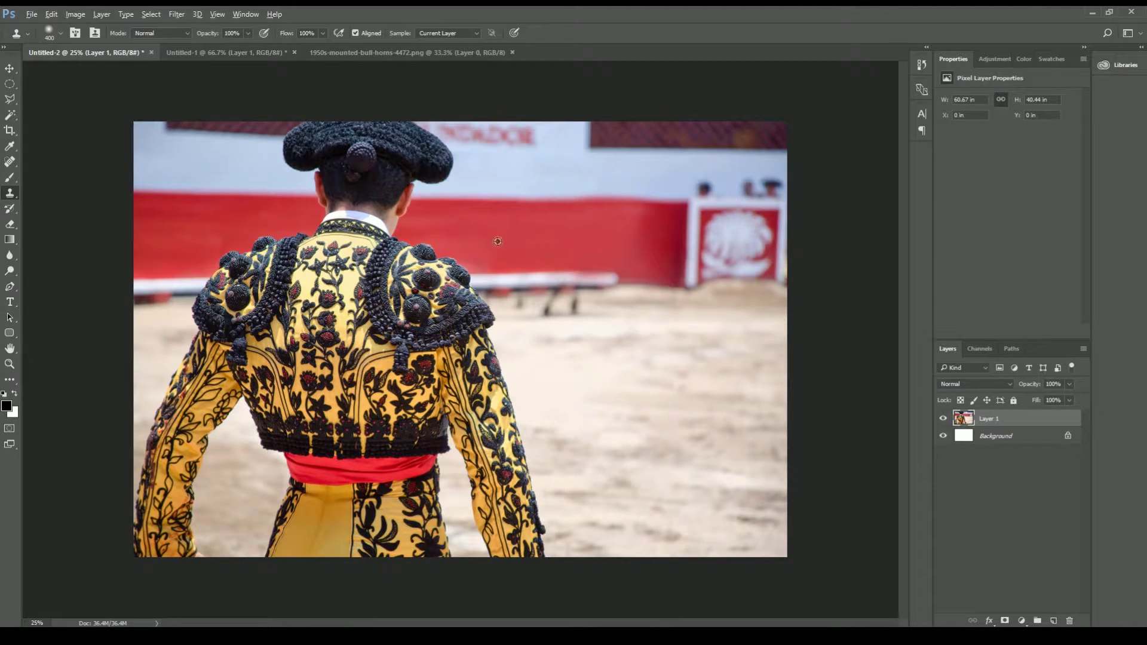
{"action": "mouse_move", "coordinate": [584, 300]}
{"action": "left_mouse_down"}
{"action": "mouse_move", "coordinate": [586, 290]}
{"action": "mouse_move", "coordinate": [570, 288]}
{"action": "mouse_move", "coordinate": [520, 303]}
{"action": "left_mouse_up"}
{"action": "left_click", "coordinate": [570, 289], "text": "alt"}
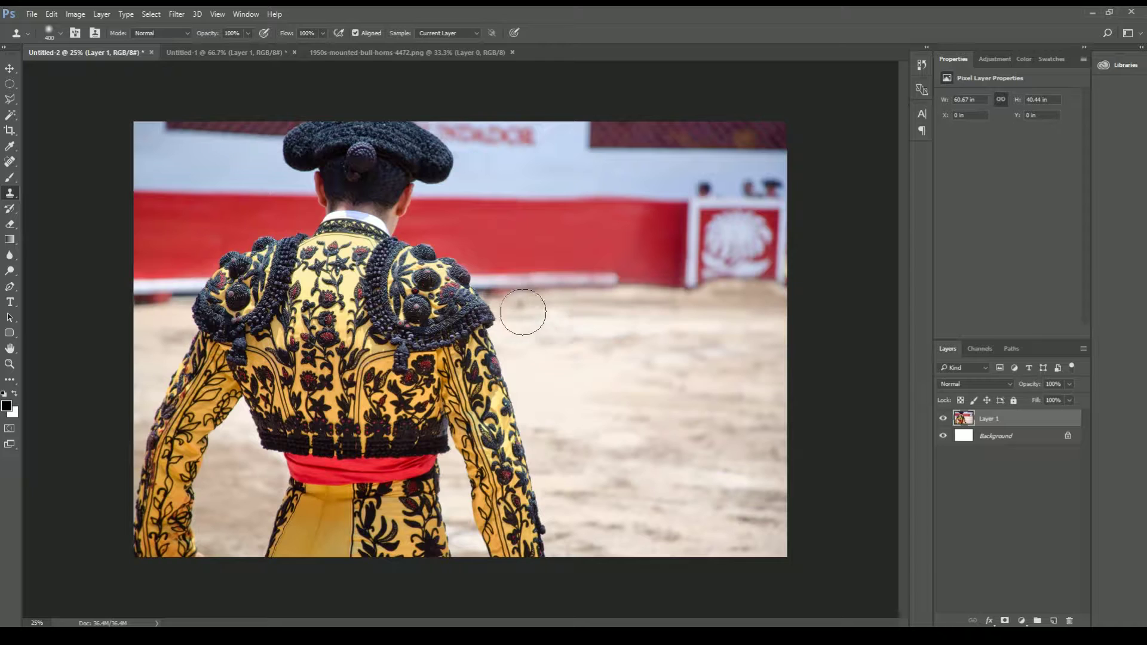
{"action": "left_click", "coordinate": [192, 55]}
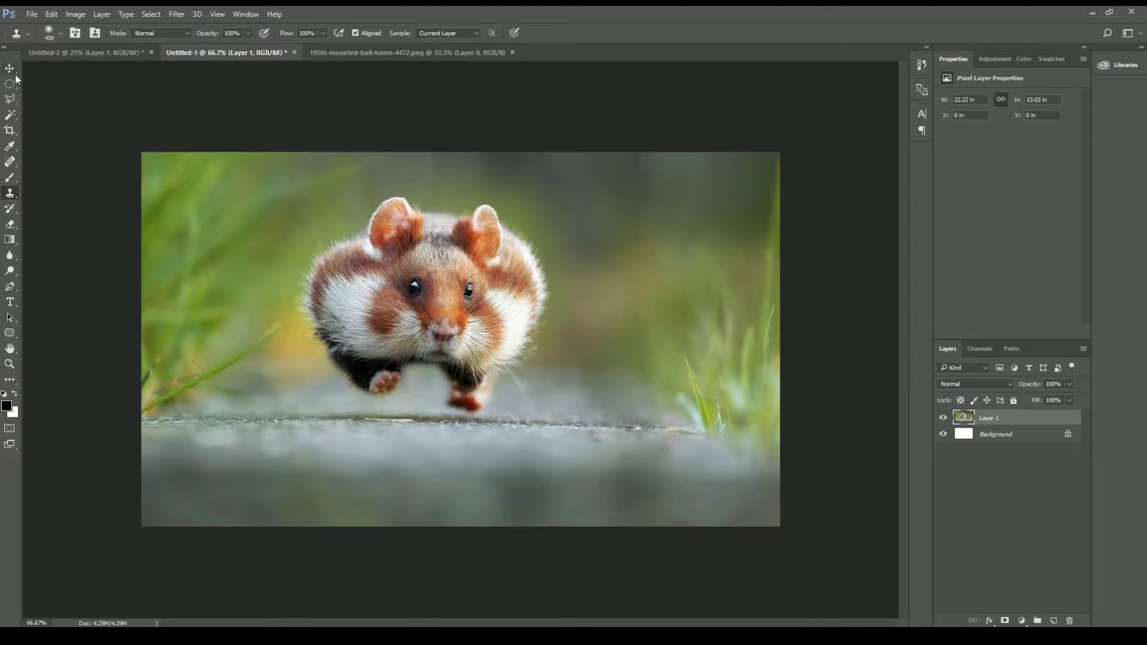
- Copy a circular selection around the hamster to a new layer and move it into the bullfighter photo
{"action": "left_click", "coordinate": [10, 83]}
{"action": "left_click_drag", "start_coordinate": [284, 176], "coordinate": [571, 439]}
{"action": "right_click", "coordinate": [405, 290]}
{"action": "left_click", "coordinate": [447, 383]}
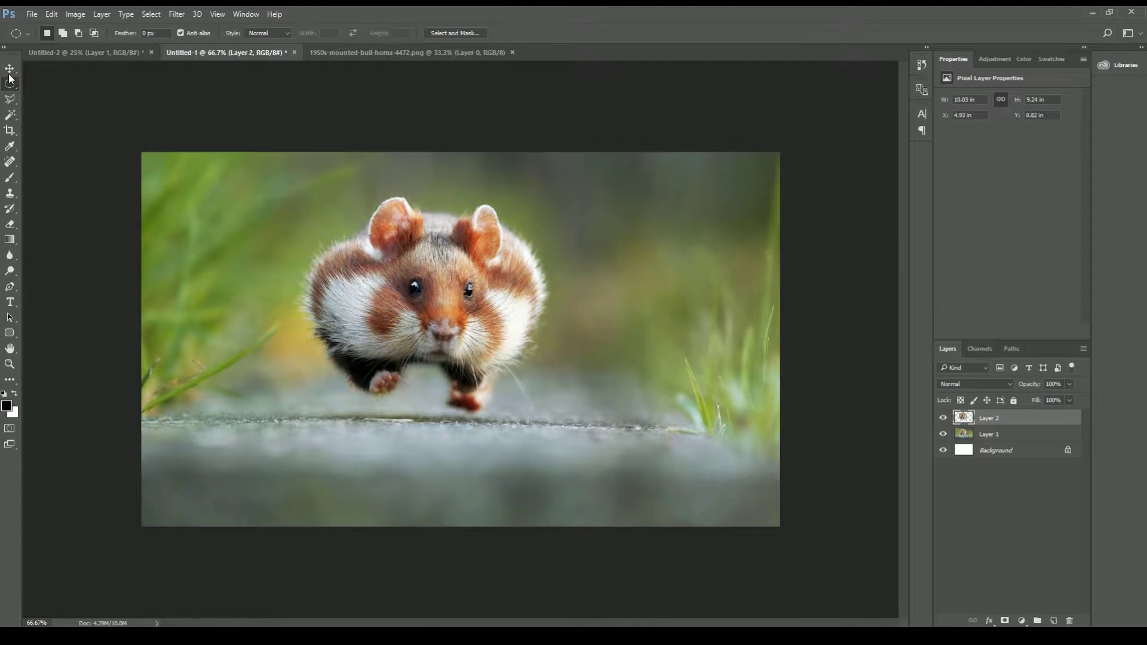
{"action": "key", "text": "v"}
{"action": "left_click_drag", "start_coordinate": [427, 308], "coordinate": [113, 153]}
- Enlarge the hamster circle with Free Transform, zoom in on it, and ready an 80 px eraser
{"action": "right_click", "coordinate": [514, 226]}
{"action": "left_click", "coordinate": [565, 338]}
{"action": "left_click_drag", "start_coordinate": [555, 235], "coordinate": [528, 209]}
{"action": "left_click", "coordinate": [10, 83]}
{"action": "left_click", "coordinate": [515, 243]}
{"action": "left_click", "coordinate": [10, 362]}
{"action": "left_click", "coordinate": [573, 247]}
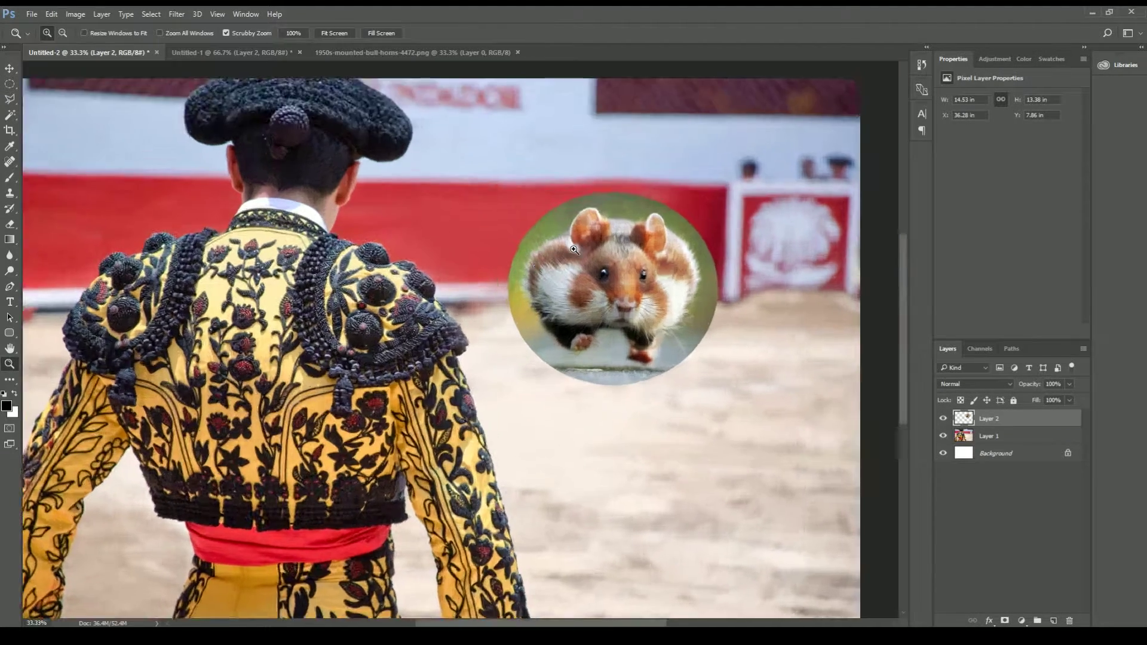
{"action": "key", "text": "e"}
{"action": "key", "text": "bracketleft"}
{"action": "key", "text": "bracketleft"}
{"action": "key", "text": "bracketleft"}
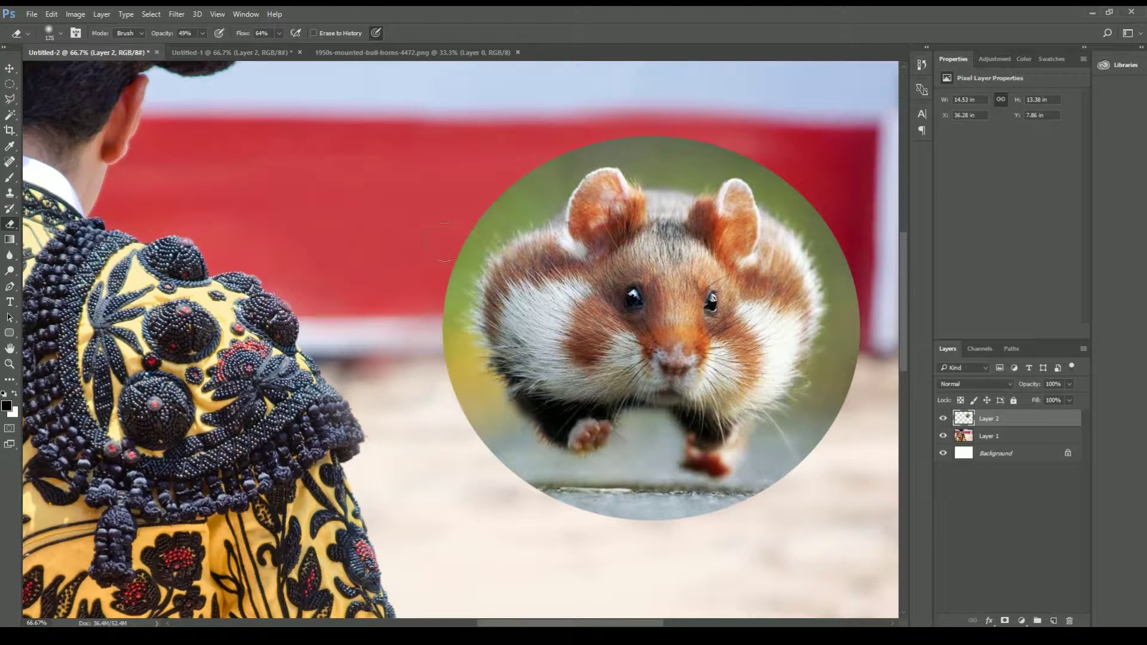
- Erase the green circle's upper and left edges down to the ground at 82% eraser opacity
{"action": "mouse_move", "coordinate": [484, 227]}
{"action": "left_mouse_down"}
{"action": "mouse_move", "coordinate": [502, 242]}
{"action": "mouse_move", "coordinate": [535, 213]}
{"action": "left_mouse_up"}
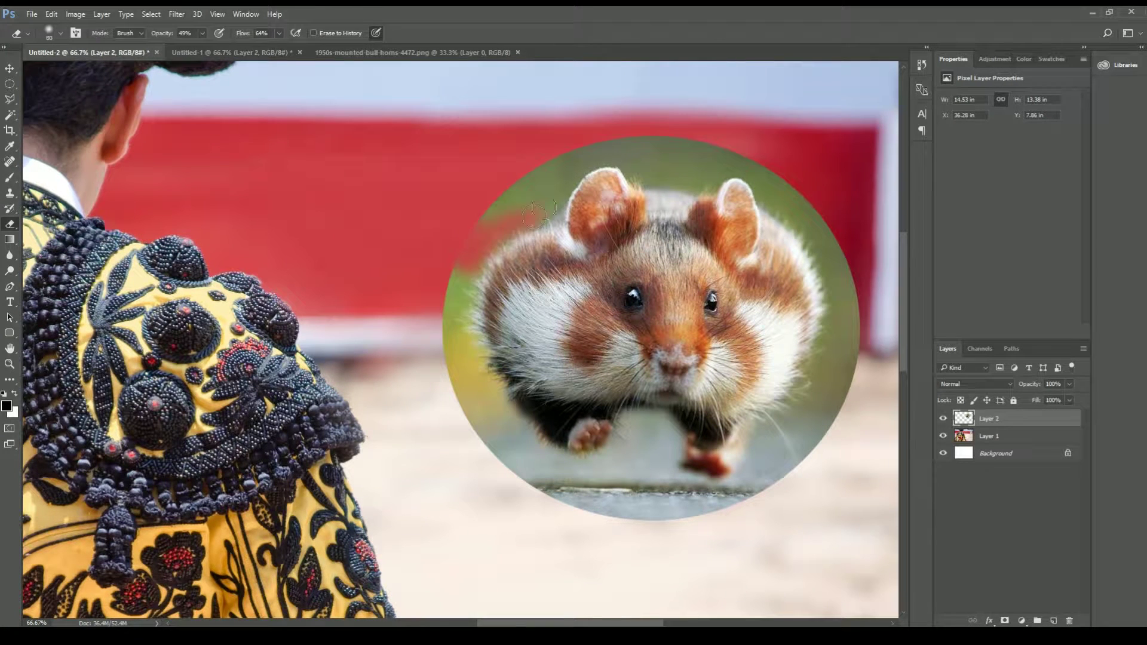
{"action": "left_click_drag", "start_coordinate": [590, 146], "coordinate": [508, 196]}
{"action": "left_click_drag", "start_coordinate": [221, 47], "coordinate": [223, 47]}
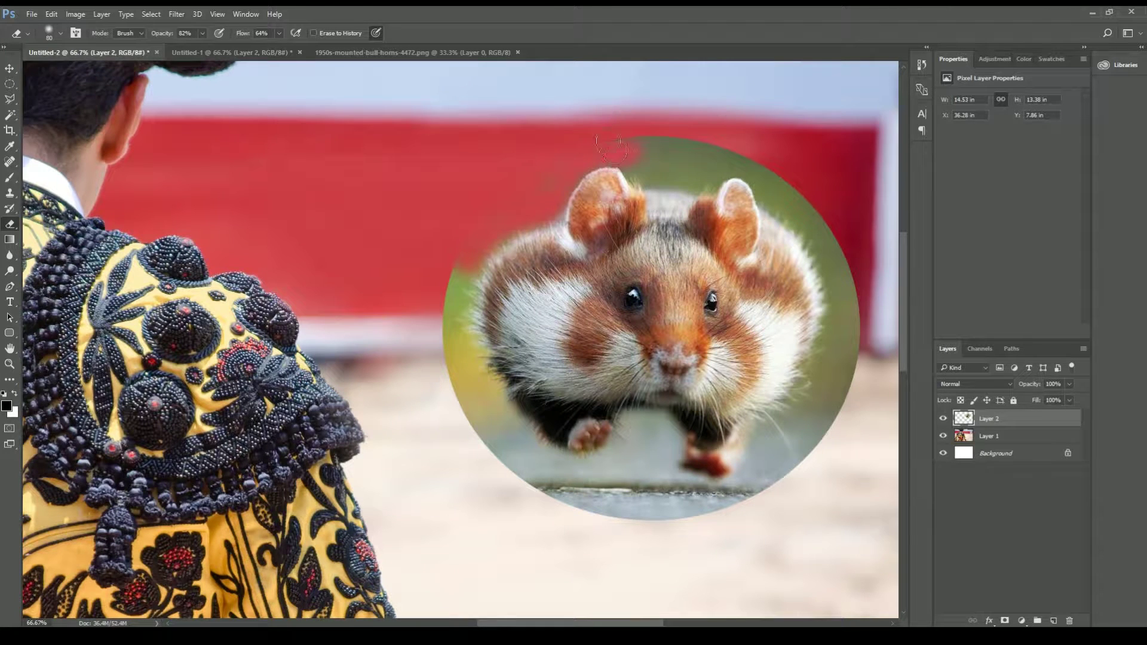
{"action": "left_click_drag", "start_coordinate": [632, 166], "coordinate": [672, 179]}
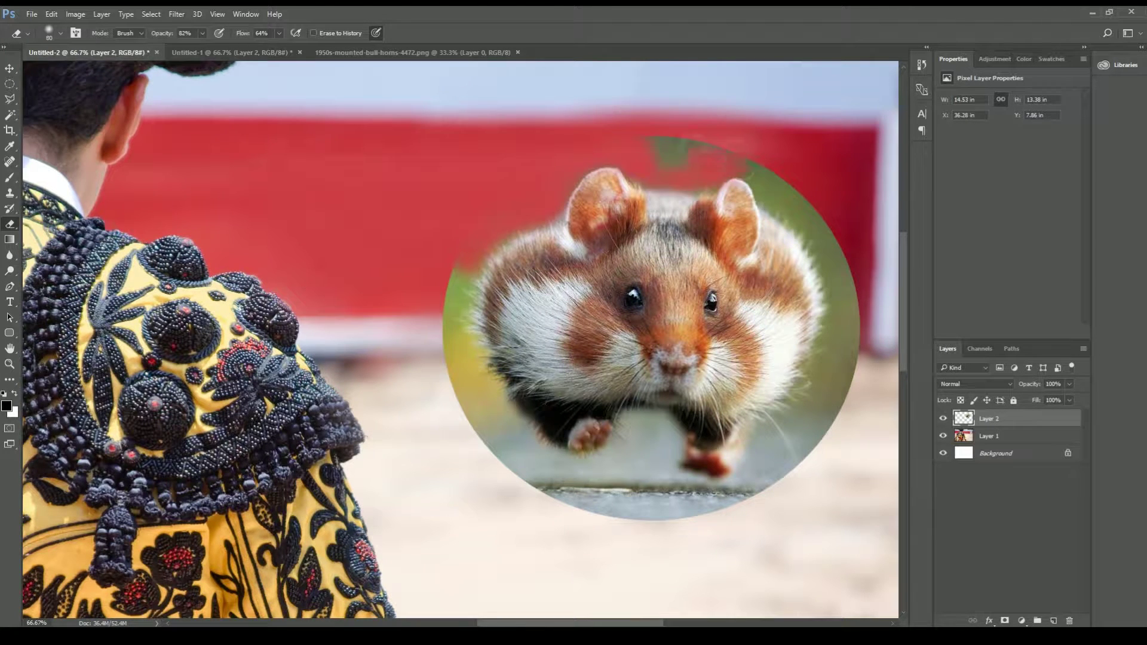
{"action": "left_click_drag", "start_coordinate": [765, 164], "coordinate": [783, 187]}
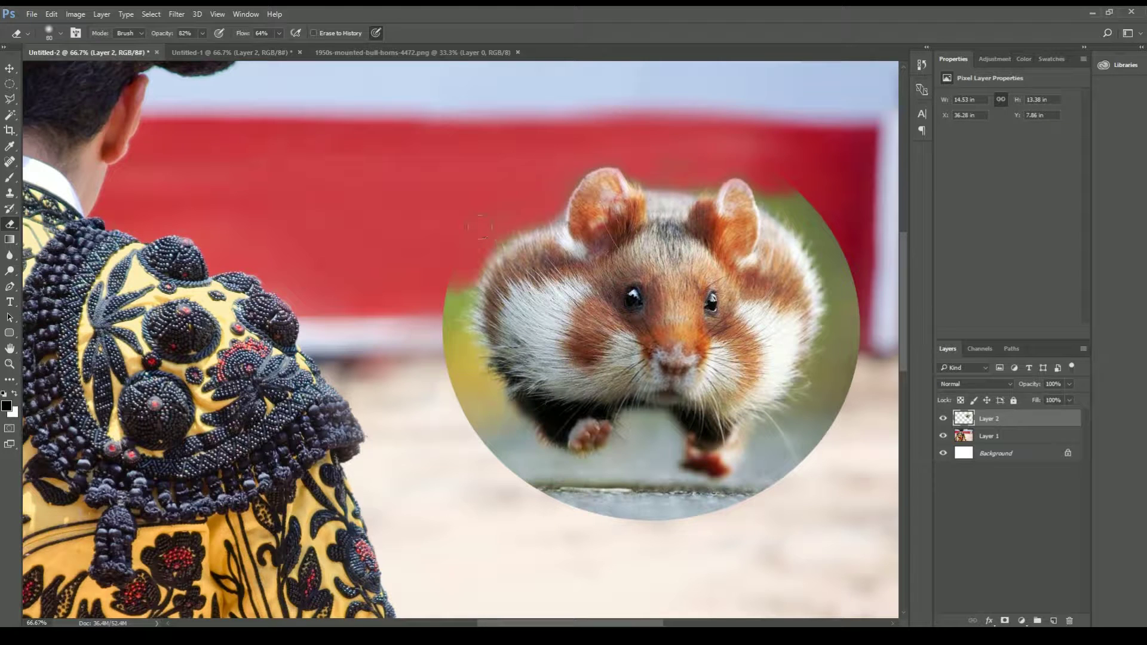
{"action": "left_click_drag", "start_coordinate": [451, 296], "coordinate": [463, 382]}
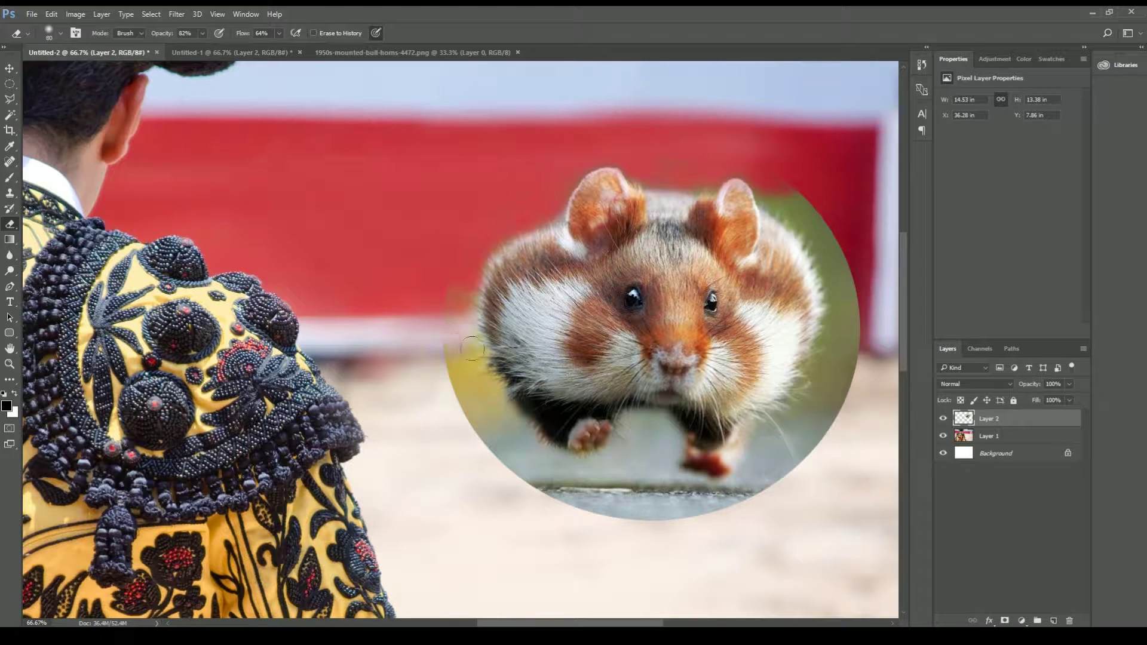
{"action": "mouse_move", "coordinate": [442, 359]}
{"action": "left_mouse_down"}
{"action": "mouse_move", "coordinate": [553, 461]}
{"action": "mouse_move", "coordinate": [464, 402]}
{"action": "left_mouse_up"}
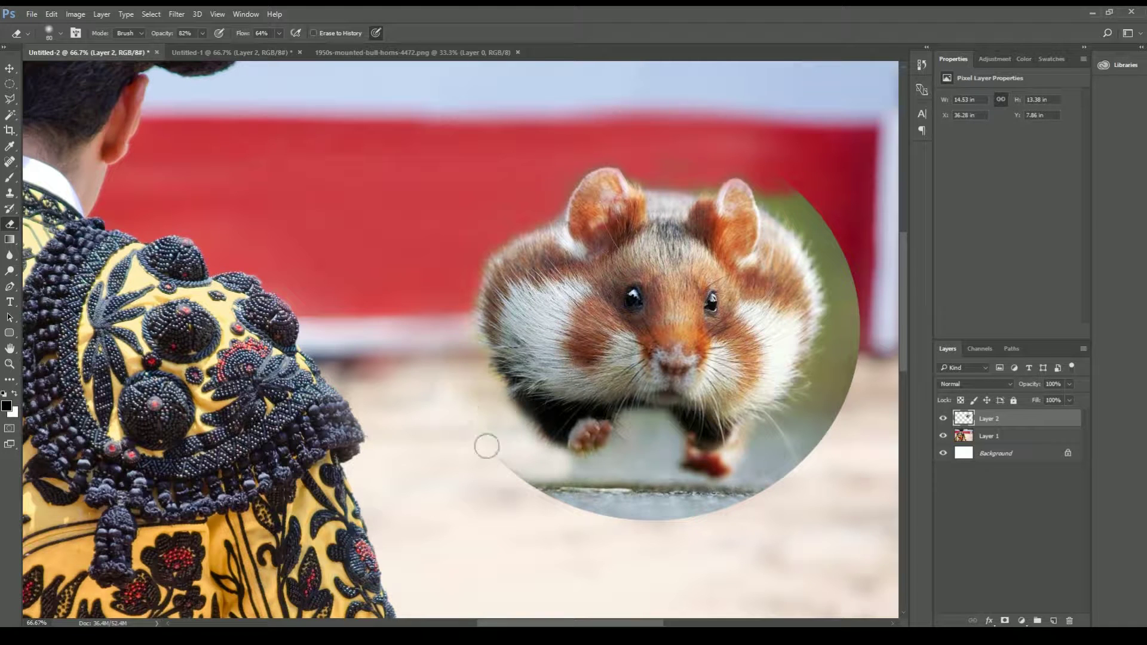
{"action": "mouse_move", "coordinate": [504, 476]}
{"action": "left_mouse_down"}
{"action": "mouse_move", "coordinate": [583, 469]}
{"action": "mouse_move", "coordinate": [626, 511]}
{"action": "mouse_move", "coordinate": [625, 471]}
{"action": "mouse_move", "coordinate": [784, 474]}
{"action": "mouse_move", "coordinate": [803, 454]}
{"action": "mouse_move", "coordinate": [767, 417]}
{"action": "mouse_move", "coordinate": [821, 367]}
{"action": "mouse_move", "coordinate": [836, 409]}
{"action": "left_mouse_up"}
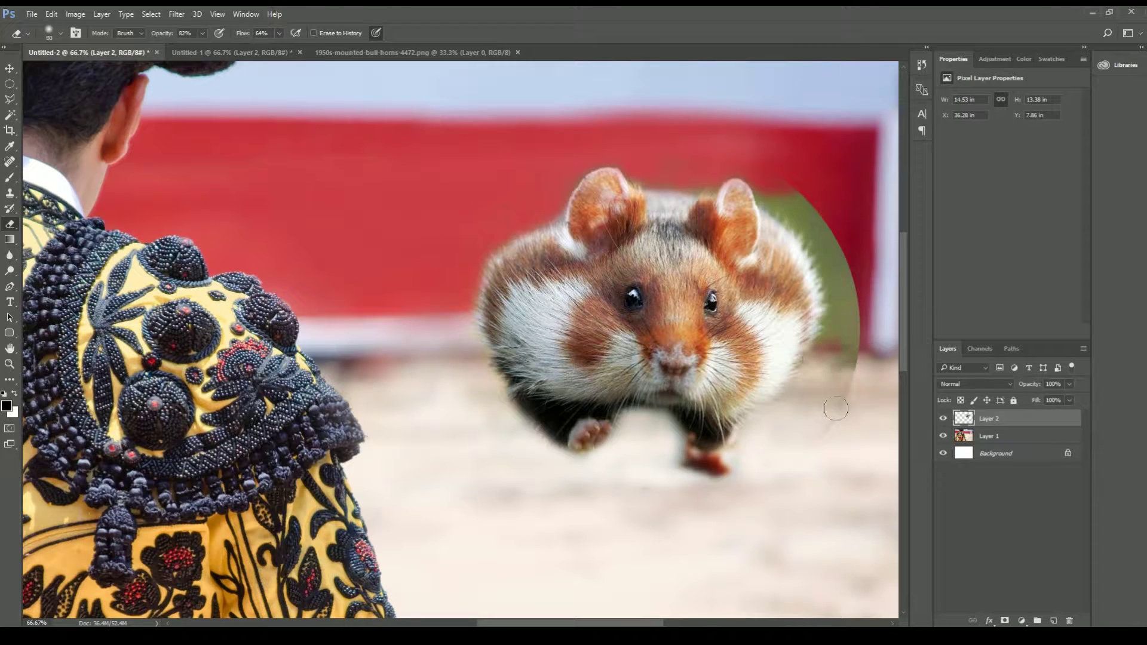
- Erase the remaining green along the hamster's upper-right and right side
{"action": "left_click_drag", "start_coordinate": [787, 196], "coordinate": [839, 314]}
{"action": "key", "text": "bracketright"}
{"action": "key", "text": "bracketright"}
{"action": "key", "text": "bracketright"}
{"action": "key", "text": "bracketright"}
{"action": "left_click_drag", "start_coordinate": [839, 314], "coordinate": [847, 376]}
{"action": "mouse_move", "coordinate": [851, 325]}
{"action": "left_mouse_down"}
{"action": "mouse_move", "coordinate": [776, 205]}
{"action": "mouse_move", "coordinate": [842, 248]}
{"action": "left_mouse_up"}
{"action": "key", "text": "bracketleft"}
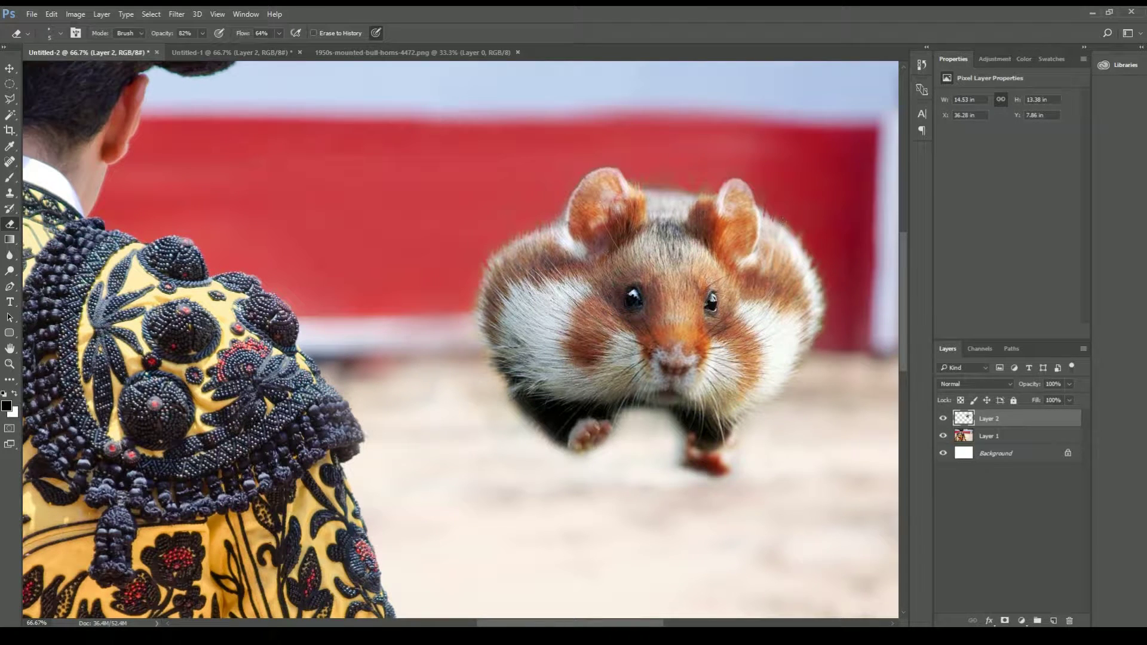
{"action": "left_click", "coordinate": [10, 255]}
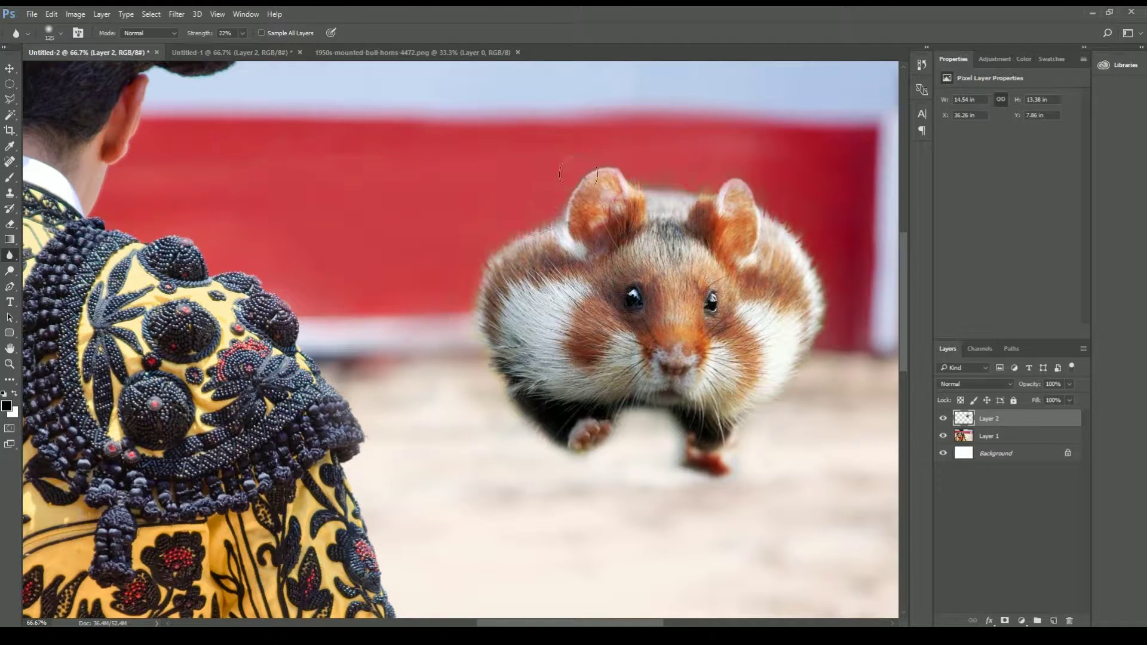
- Soften the hamster's edges with the Blur tool at 82% strength, then zoom out to the whole photo
{"action": "key", "text": "8"}
{"action": "key", "text": "2"}
{"action": "left_click", "coordinate": [10, 363]}
{"action": "key", "text": "ctrl+minus"}
{"action": "key", "text": "ctrl+minus"}
{"action": "key", "text": "ctrl+minus"}
- Skew the hamster slightly by lowering its top-left corner and apply the transform
{"action": "right_click", "coordinate": [526, 188]}
{"action": "left_click", "coordinate": [545, 302]}
{"action": "right_click", "coordinate": [530, 282]}
{"action": "left_click", "coordinate": [568, 356]}
{"action": "left_click_drag", "start_coordinate": [525, 277], "coordinate": [525, 257]}
{"action": "left_click_drag", "start_coordinate": [524, 201], "coordinate": [532, 214]}
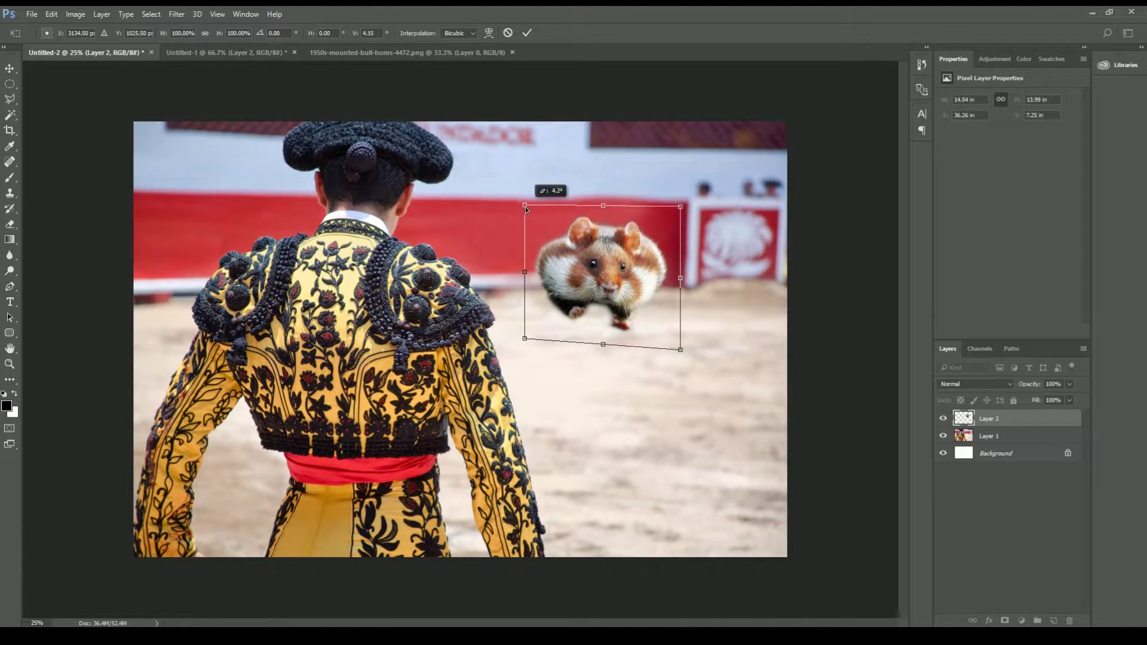
{"action": "key", "text": "v"}
{"action": "left_click", "coordinate": [493, 246]}
{"action": "key", "text": "ctrl+shift+Tab"}
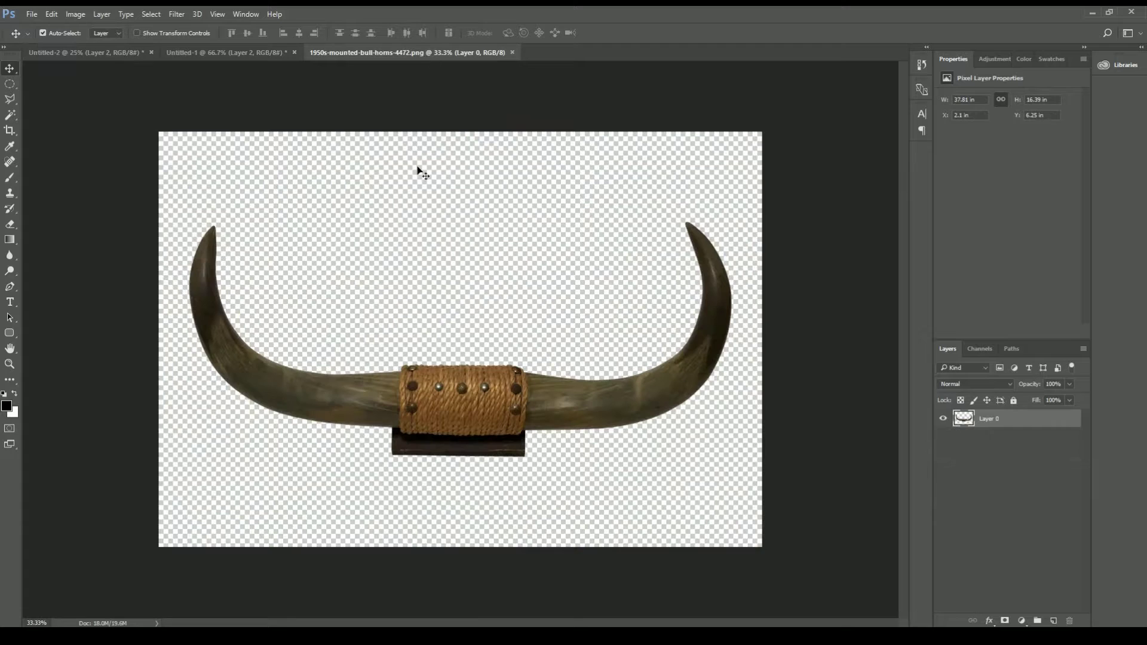
- Lasso the left horn, copy it to its own layer and move it into the bullfighter photo
{"action": "key", "text": "l"}
{"action": "left_click", "coordinate": [193, 176]}
{"action": "left_click", "coordinate": [349, 294]}
{"action": "left_click", "coordinate": [399, 367]}
{"action": "left_click", "coordinate": [392, 454]}
{"action": "left_click", "coordinate": [193, 175]}
{"action": "key", "text": "ctrl+j"}
{"action": "key", "text": "v"}
{"action": "left_click_drag", "start_coordinate": [219, 312], "coordinate": [515, 191]}
- Shrink and rotate the horn to sit on the hamster's head
{"action": "key", "text": "ctrl+t"}
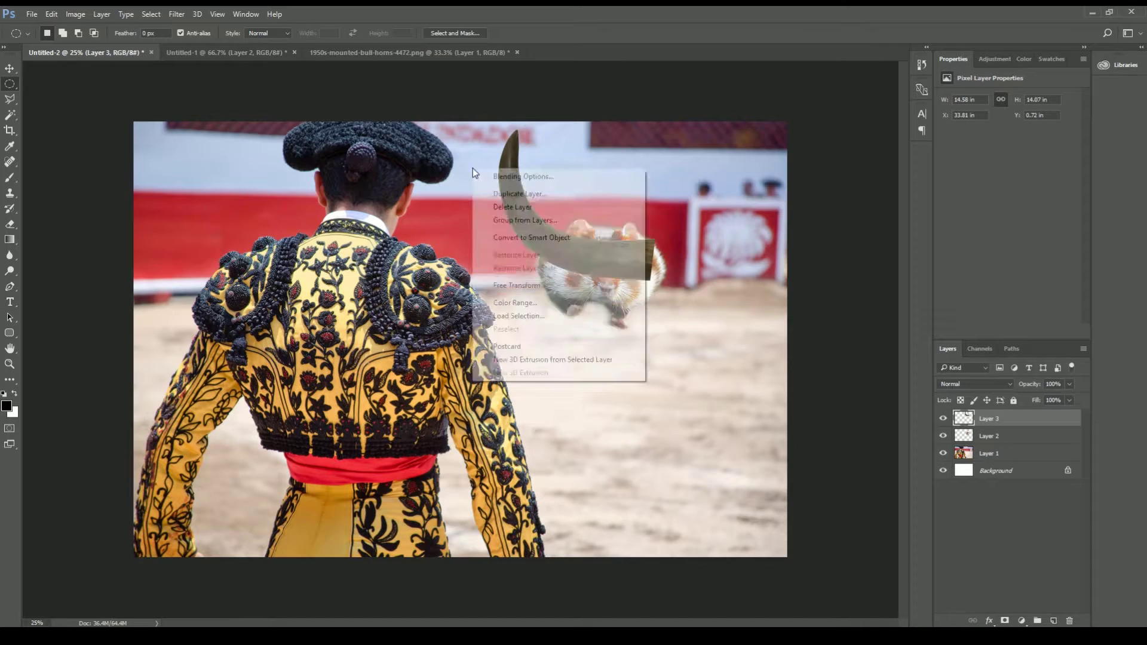
{"action": "left_click_drag", "start_coordinate": [499, 129], "coordinate": [598, 249]}
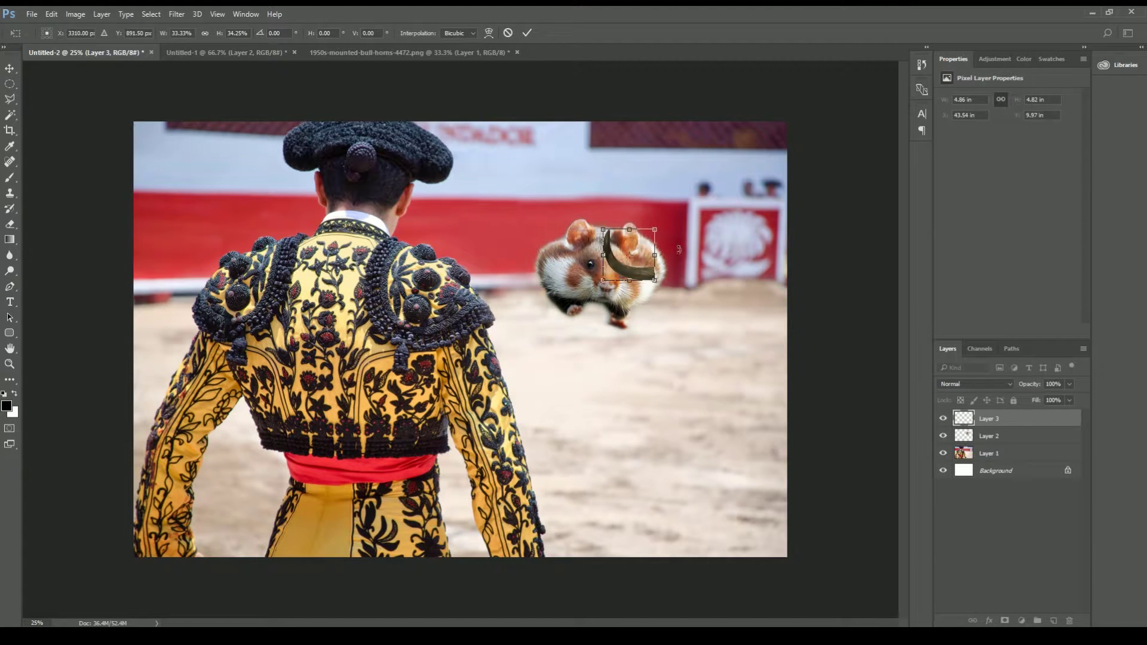
{"action": "left_click_drag", "start_coordinate": [660, 284], "coordinate": [648, 296]}
{"action": "left_click_drag", "start_coordinate": [597, 257], "coordinate": [567, 243]}
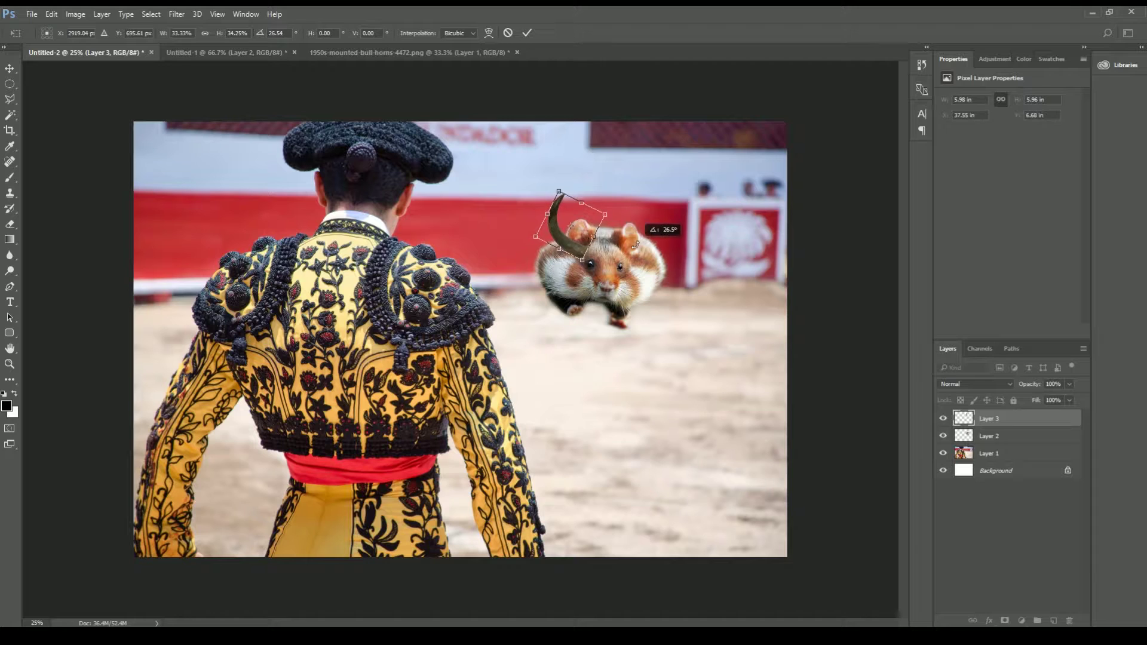
{"action": "left_click", "coordinate": [10, 68]}
{"action": "left_click", "coordinate": [513, 246]}
- Duplicate the horn, flip it horizontally onto the hamster's other side, and merge both horns
{"action": "key", "text": "ctrl+j"}
{"action": "key", "text": "ctrl+t"}
{"action": "right_click", "coordinate": [561, 305]}
{"action": "left_click", "coordinate": [605, 478]}
{"action": "left_click_drag", "start_coordinate": [567, 239], "coordinate": [640, 237]}
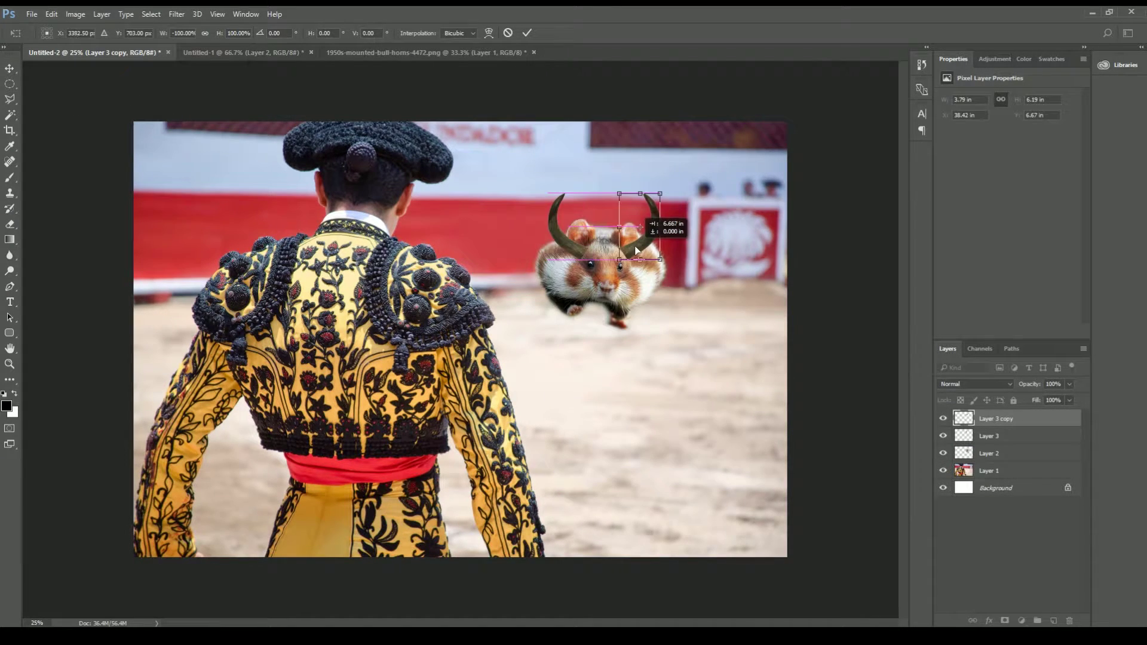
{"action": "left_click", "coordinate": [10, 68]}
{"action": "left_click", "coordinate": [513, 246]}
{"action": "key", "text": "shift+Right"}
{"action": "key", "text": "shift+Down"}
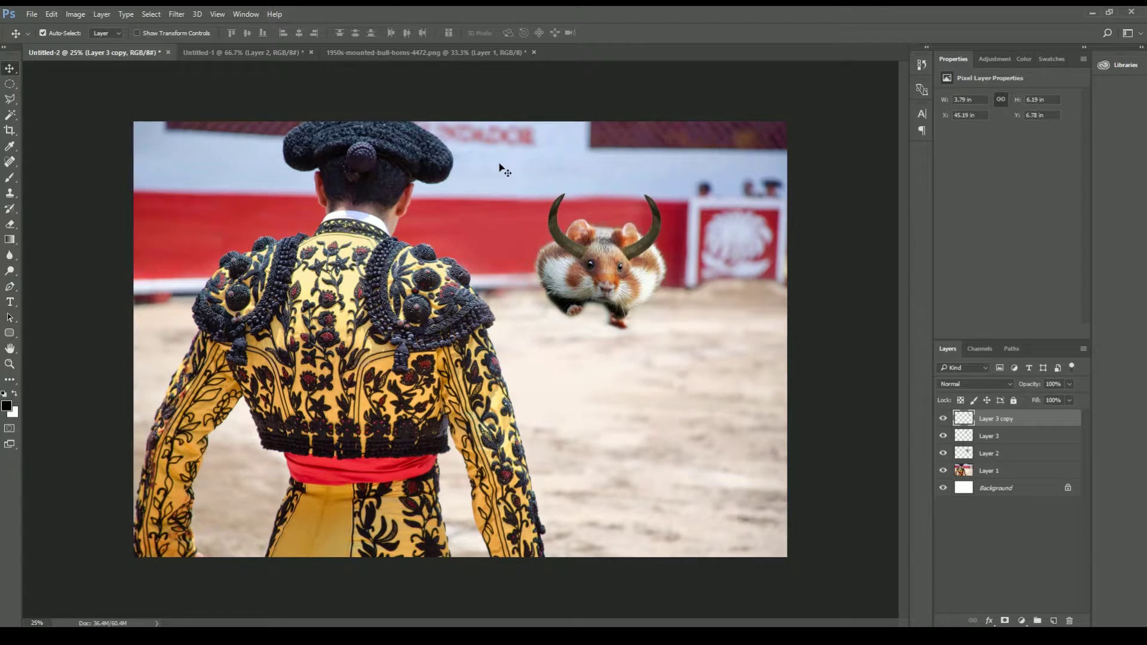
{"action": "key", "text": "ctrl+e"}
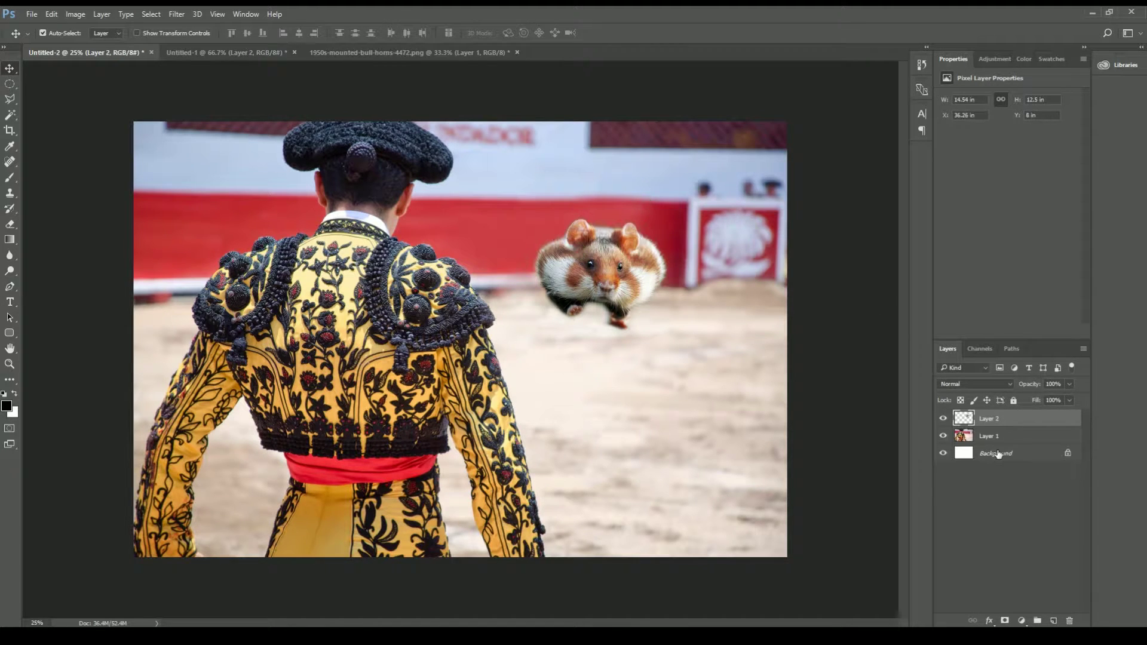
- Move the horns layer below the hamster and paint a soft black shadow beneath it
{"action": "left_click_drag", "start_coordinate": [992, 418], "coordinate": [992, 445]}
{"action": "key", "text": "b"}
{"action": "mouse_move", "coordinate": [540, 308]}
{"action": "left_mouse_down"}
{"action": "mouse_move", "coordinate": [558, 323]}
{"action": "mouse_move", "coordinate": [637, 325]}
{"action": "left_mouse_up"}
{"action": "key", "text": "bracketleft"}
{"action": "key", "text": "bracketleft"}
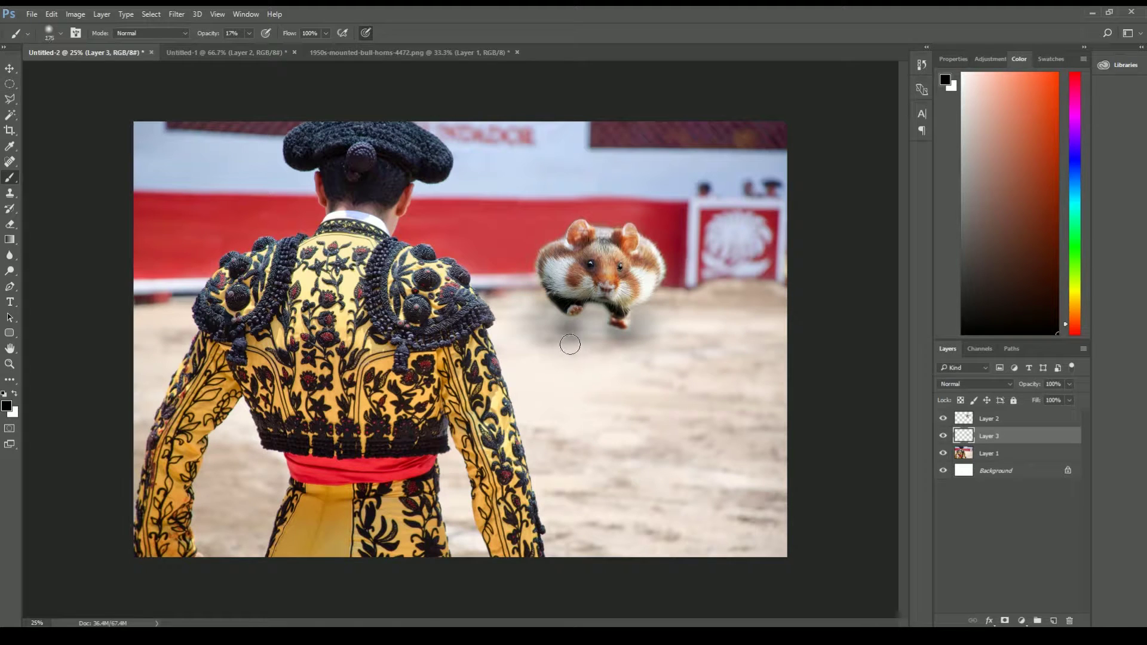
- Add an Overlay layer and paint warm brown onto it
{"action": "left_click", "coordinate": [1053, 621]}
{"action": "left_click", "coordinate": [974, 384]}
{"action": "left_click", "coordinate": [968, 512]}
{"action": "left_click", "coordinate": [1038, 207]}
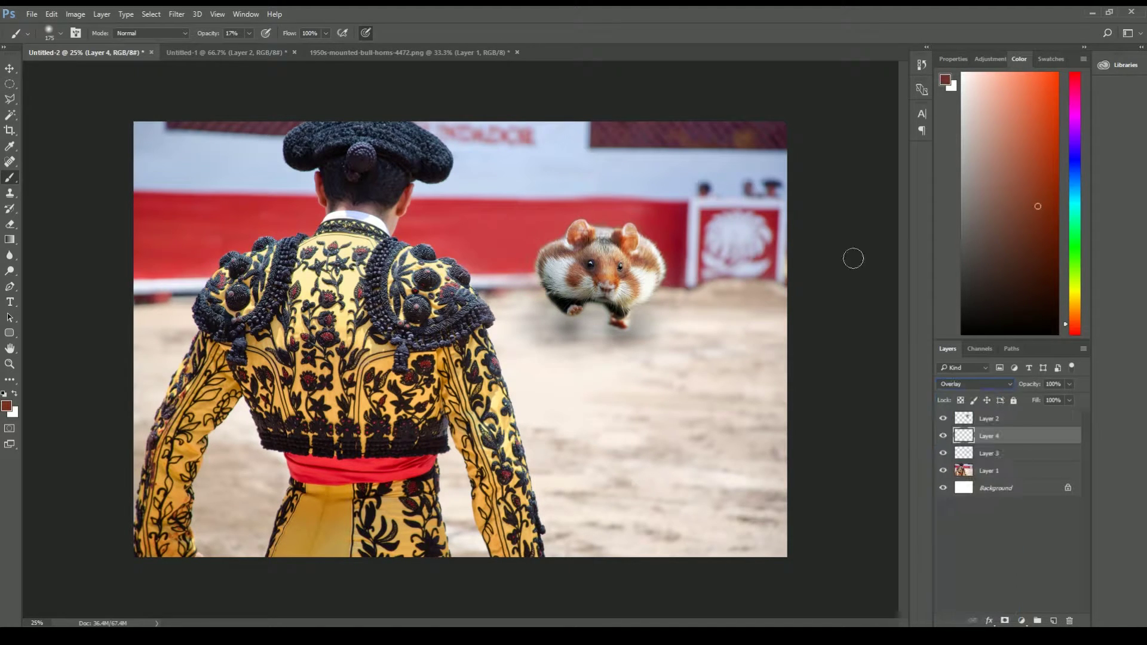
{"action": "key", "text": "bracketright"}
{"action": "key", "text": "bracketright"}
{"action": "key", "text": "bracketright"}
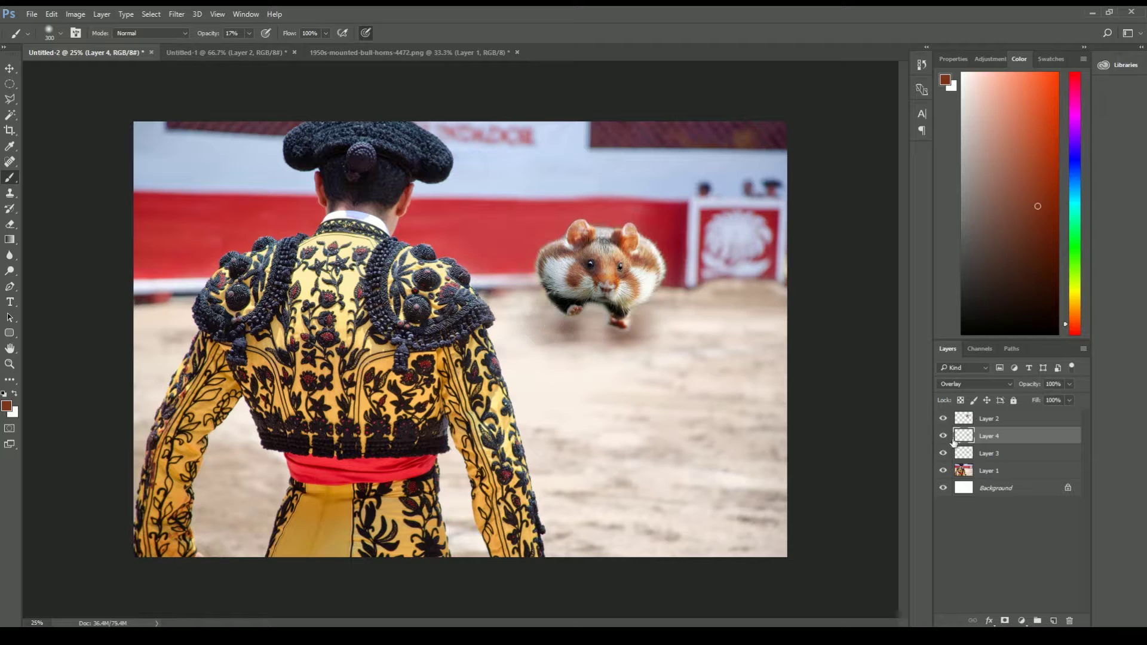
- Tidy the hamster's edges with a larger eraser, then add a layer and load the hamster's outline
{"action": "key", "text": "alt+bracketright"}
{"action": "key", "text": "e"}
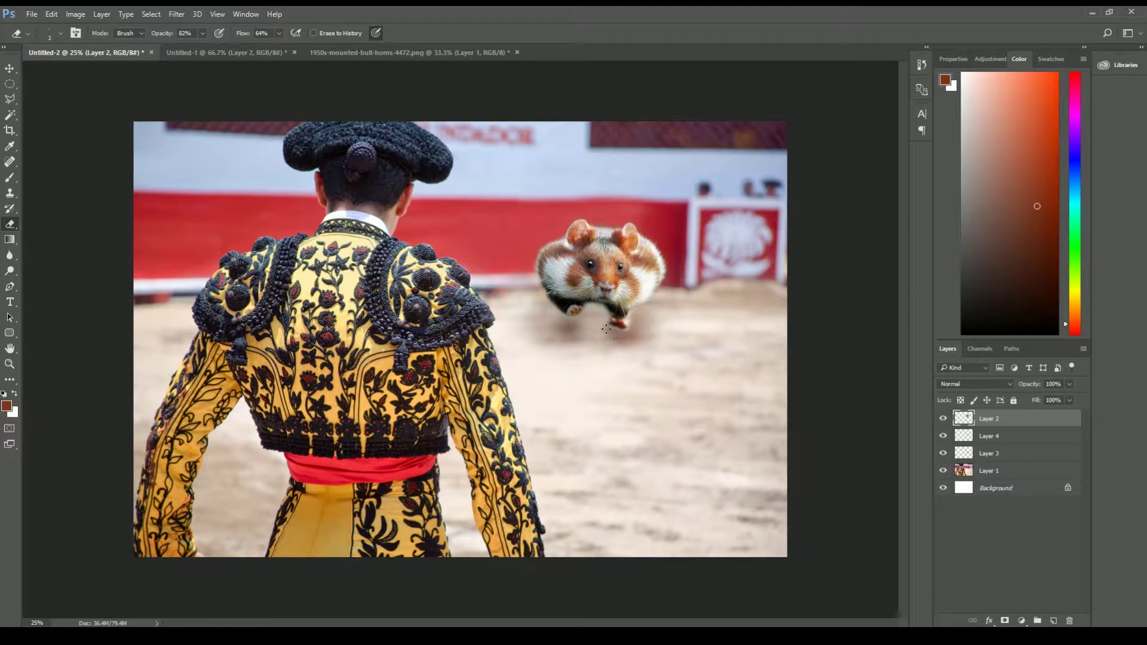
{"action": "key", "text": "bracketright"}
{"action": "left_click", "coordinate": [1055, 621]}
{"action": "left_click", "coordinate": [963, 436], "text": "ctrl"}
- Shade the hamster's underside with a half-size black brush, then add an overlay highlight layer
{"action": "key", "text": "b"}
{"action": "key", "text": "d"}
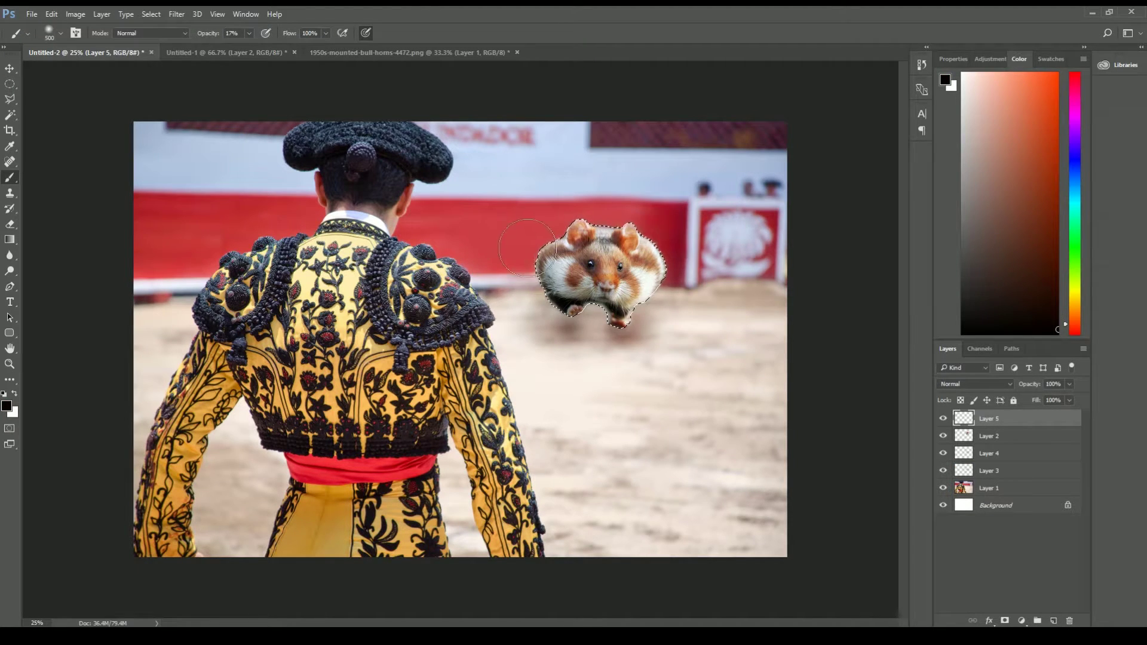
{"action": "key", "text": "bracketleft"}
{"action": "key", "text": "bracketleft"}
{"action": "key", "text": "bracketleft"}
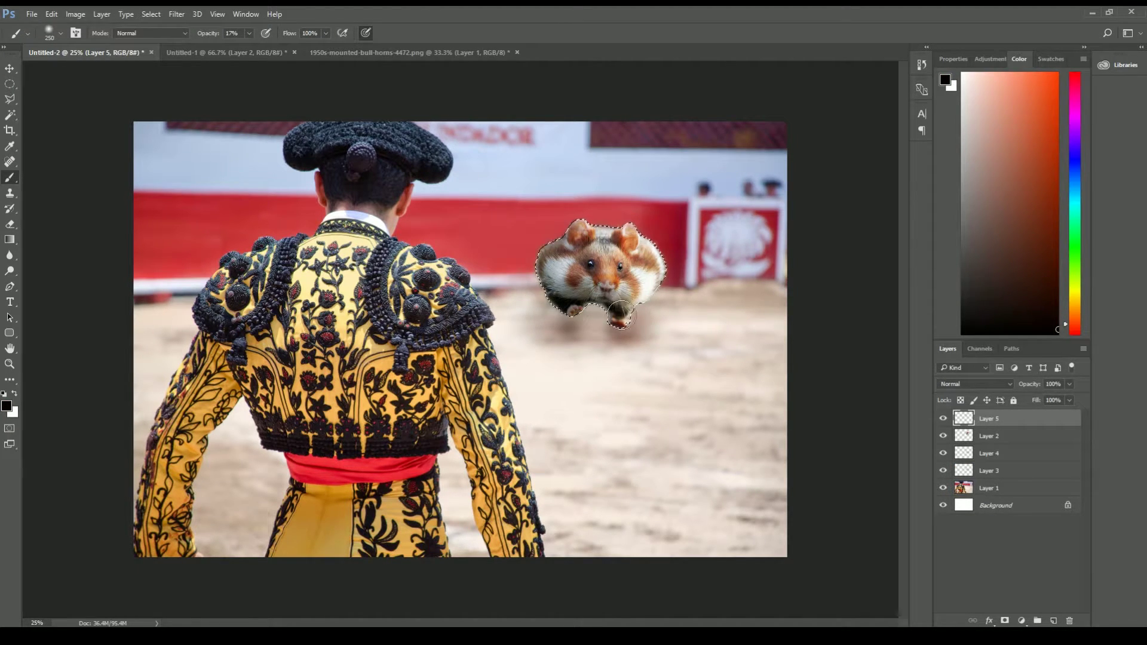
{"action": "key", "text": "ctrl+shift+n"}
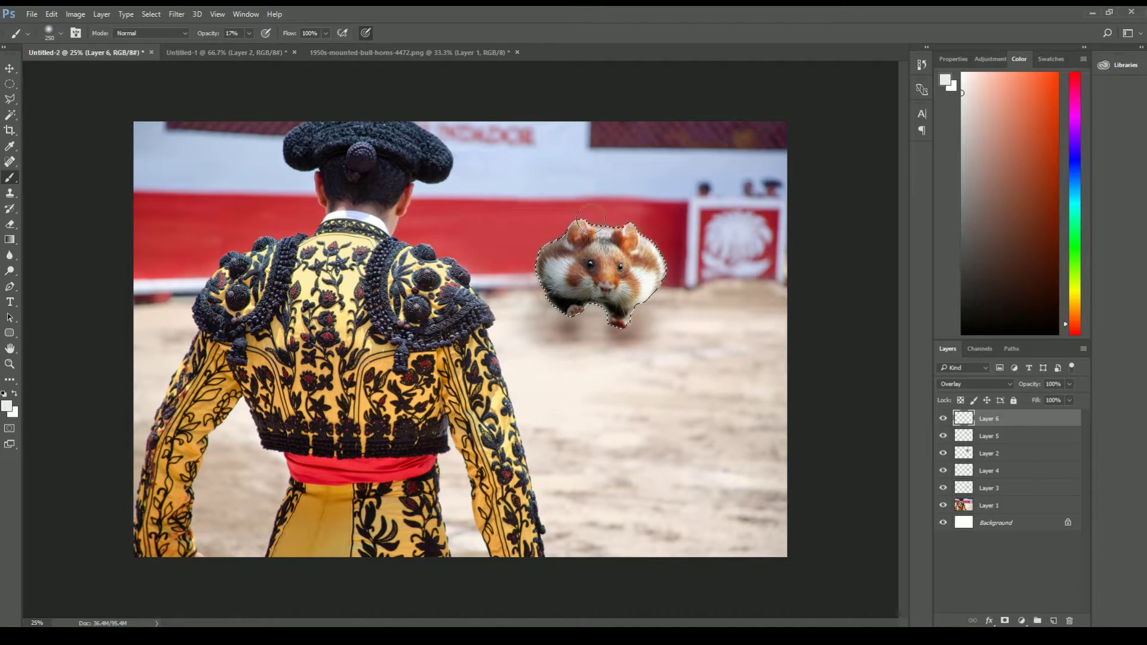
- Clear the selection and soften the hamster layer's edges with the Blur tool
{"action": "key", "text": "m"}
{"action": "key", "text": "ctrl+d"}
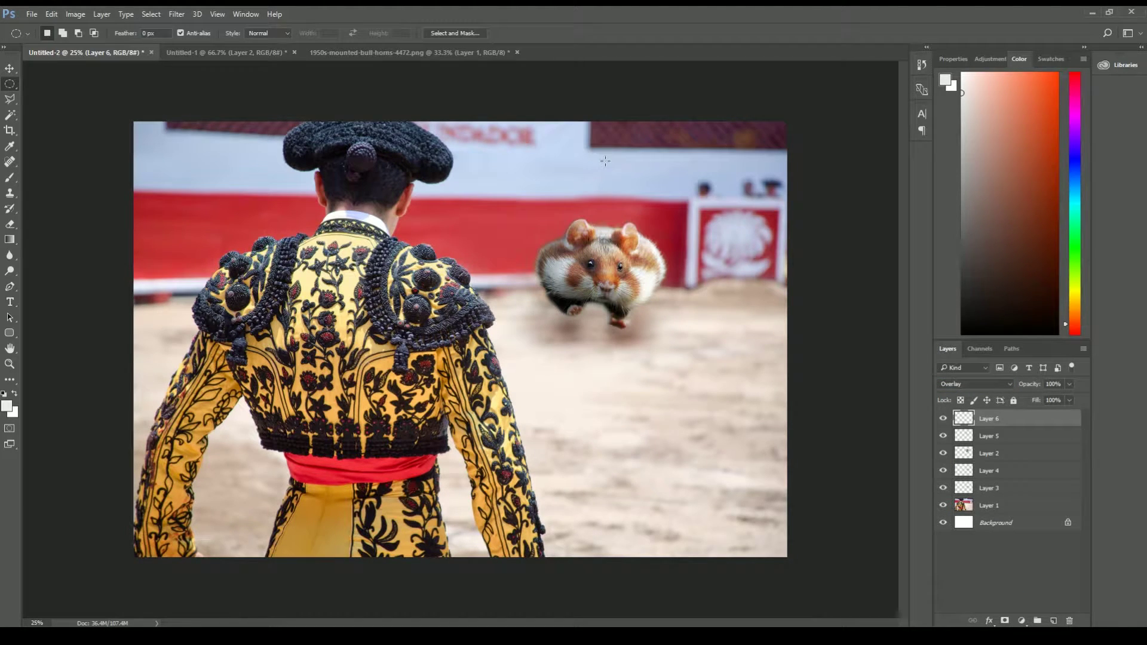
{"action": "left_click", "coordinate": [989, 454]}
{"action": "left_click", "coordinate": [10, 255]}
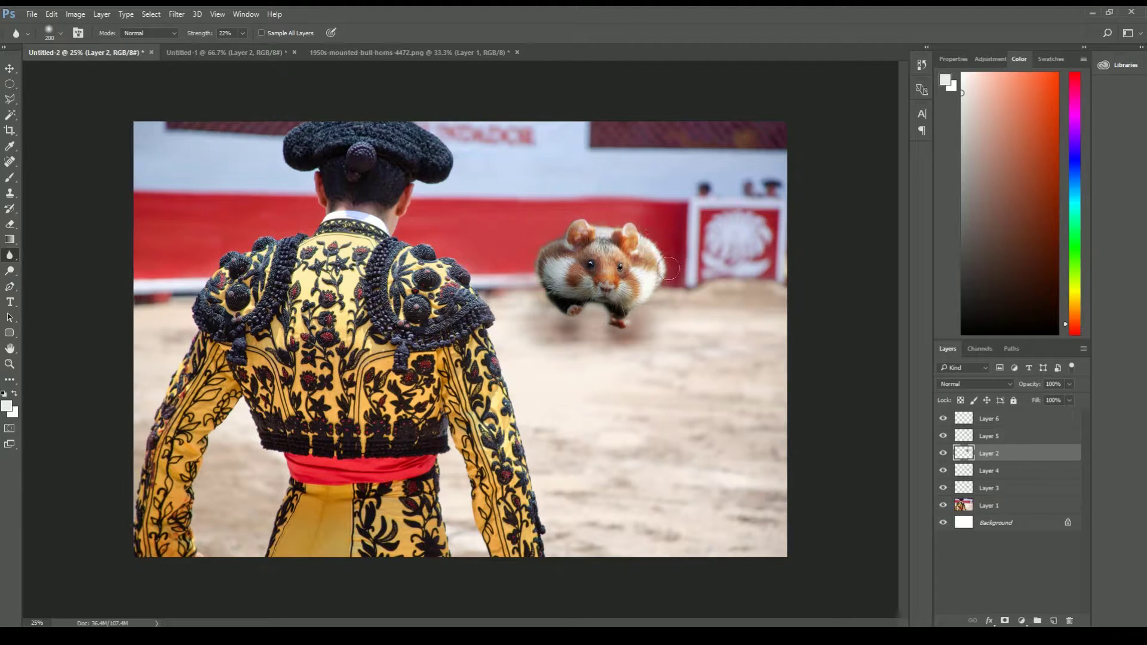
- Add a new Overlay layer within the hamster's outline and paint a red tint
{"action": "key", "text": "ctrl+shift+alt+n"}
{"action": "left_click", "coordinate": [975, 384]}
{"action": "left_click", "coordinate": [980, 519]}
{"action": "left_click", "coordinate": [964, 471], "text": "ctrl"}
{"action": "left_click", "coordinate": [10, 179]}
{"action": "left_click", "coordinate": [604, 217], "text": "alt"}
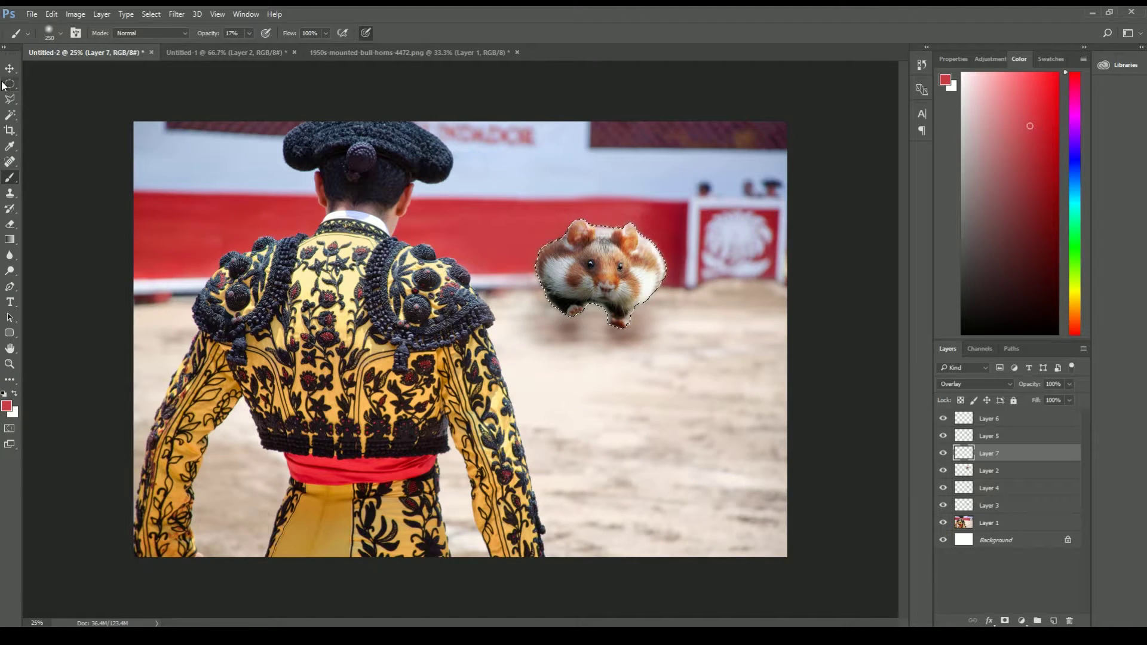
- Deselect, then blur the hamster's edges once more
{"action": "key", "text": "ctrl+d"}
{"action": "key", "text": "m"}
{"action": "key", "text": "b"}
{"action": "left_click", "coordinate": [1010, 471]}
{"action": "key", "text": "r"}
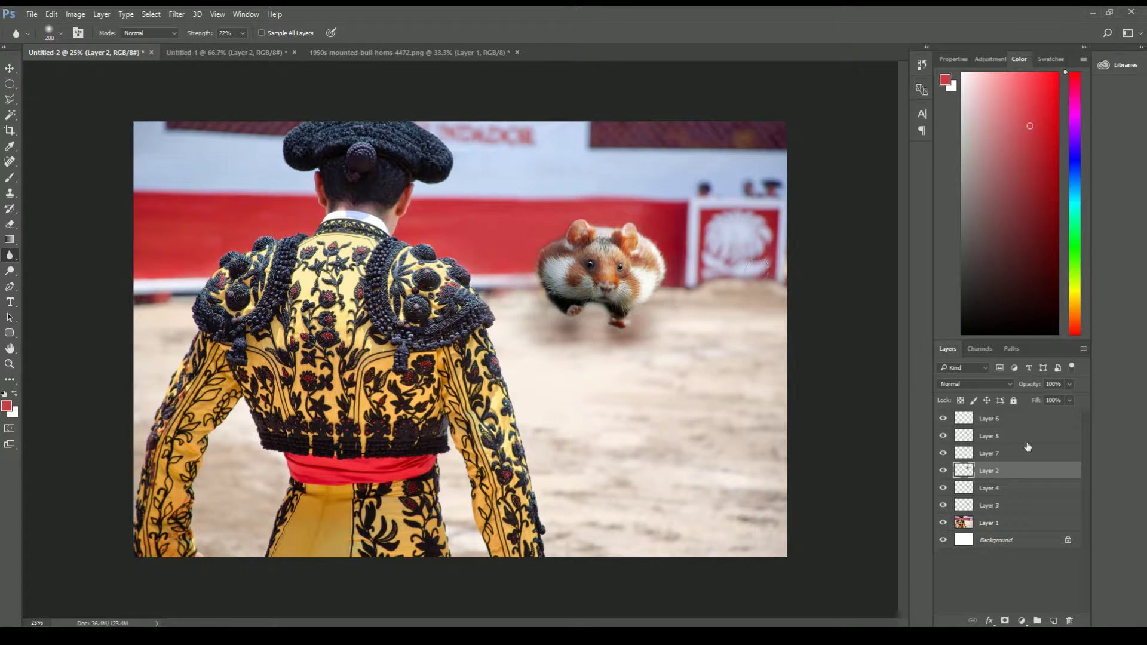
{"action": "left_click", "coordinate": [1021, 621]}
- Add Color Balance 1: shadows toward cyan/blue, midtones Cyan–Red −15, highlights −5 and +1
{"action": "left_click", "coordinate": [1041, 486]}
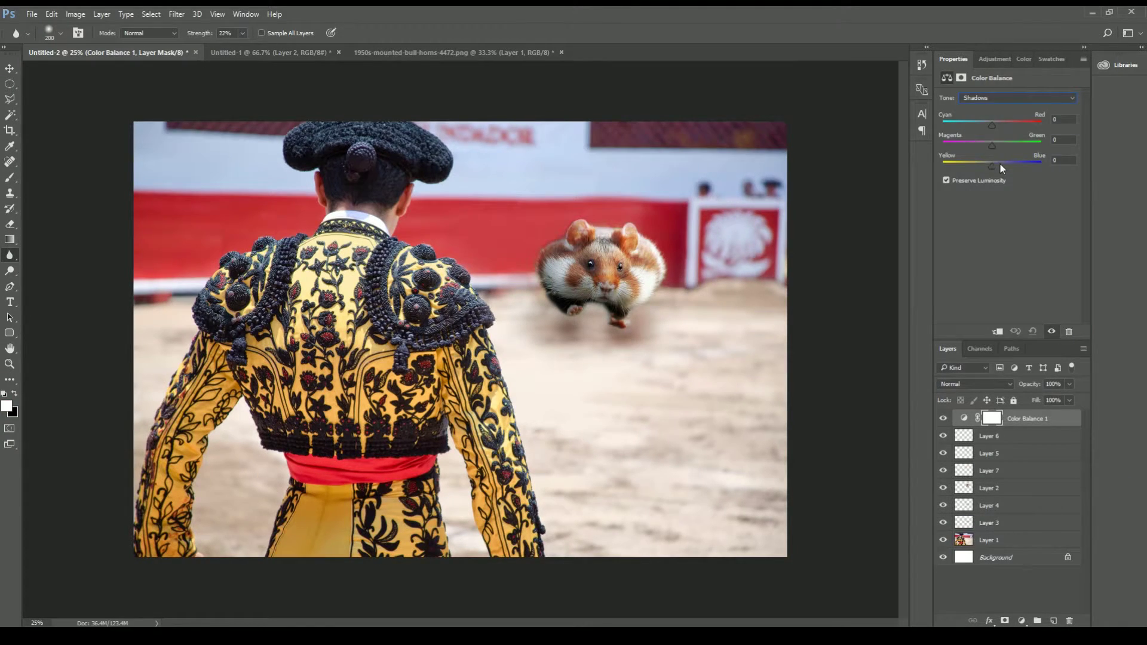
{"action": "left_click", "coordinate": [1000, 165]}
{"action": "left_click_drag", "start_coordinate": [991, 125], "coordinate": [987, 127]}
{"action": "key", "text": "Down"}
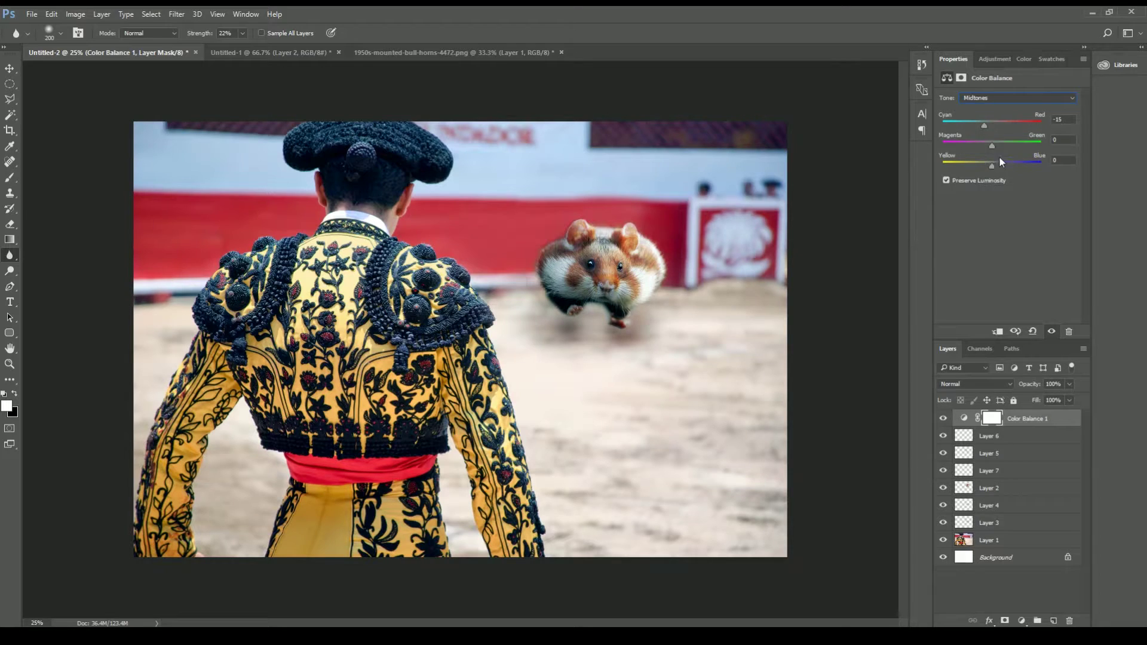
{"action": "left_click", "coordinate": [993, 98]}
{"action": "left_click_drag", "start_coordinate": [992, 165], "coordinate": [995, 165]}
{"action": "left_click_drag", "start_coordinate": [985, 127], "coordinate": [989, 125]}
{"action": "key", "text": "z"}
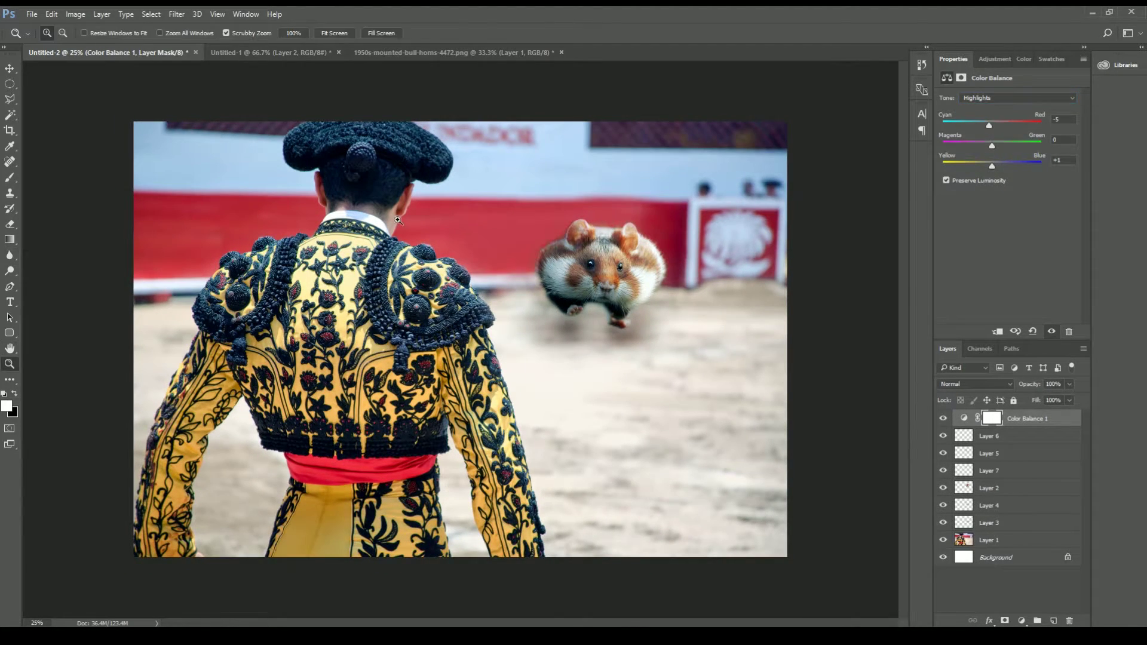
{"action": "left_click", "coordinate": [521, 230]}
- Erase stray fur along the hamster's edge at 50% zoom, zoom back out, and reload its outline
{"action": "key", "text": "e"}
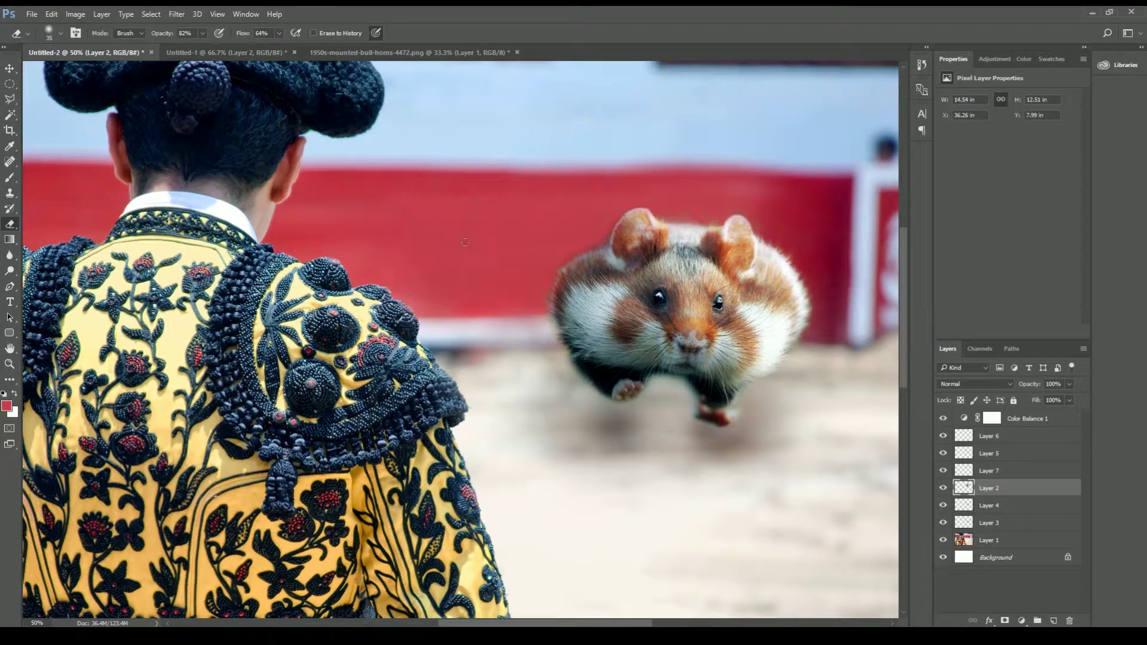
{"action": "key", "text": "bracketright"}
{"action": "key", "text": "bracketright"}
{"action": "key", "text": "bracketright"}
{"action": "left_click_drag", "start_coordinate": [565, 383], "coordinate": [560, 227]}
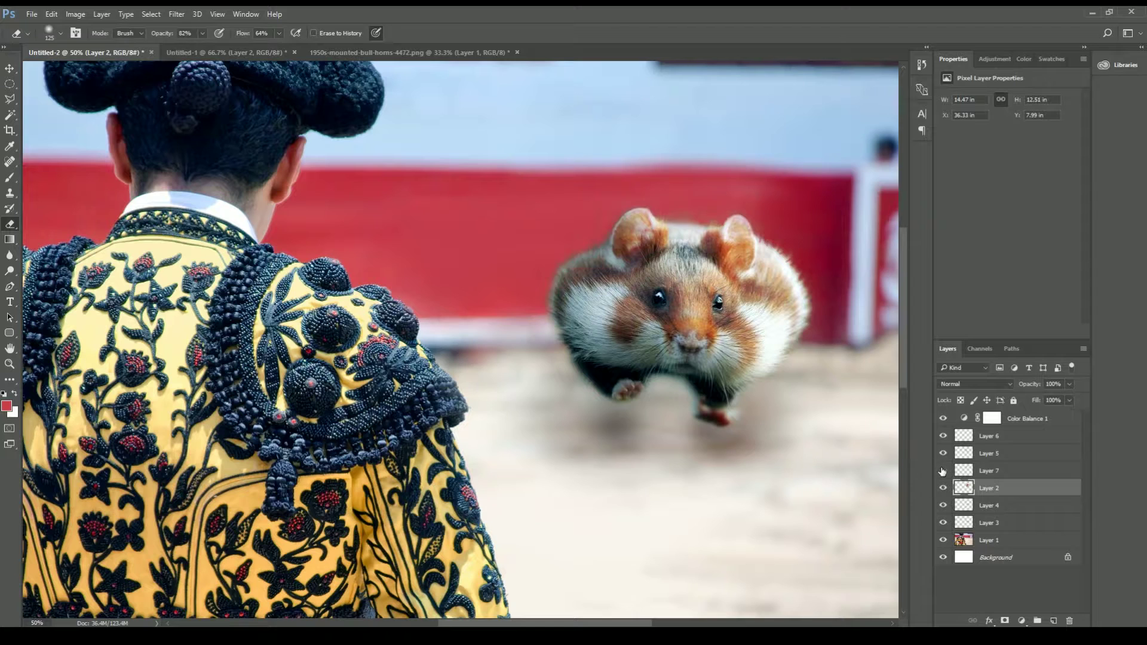
{"action": "left_click", "coordinate": [563, 224], "text": "ctrl"}
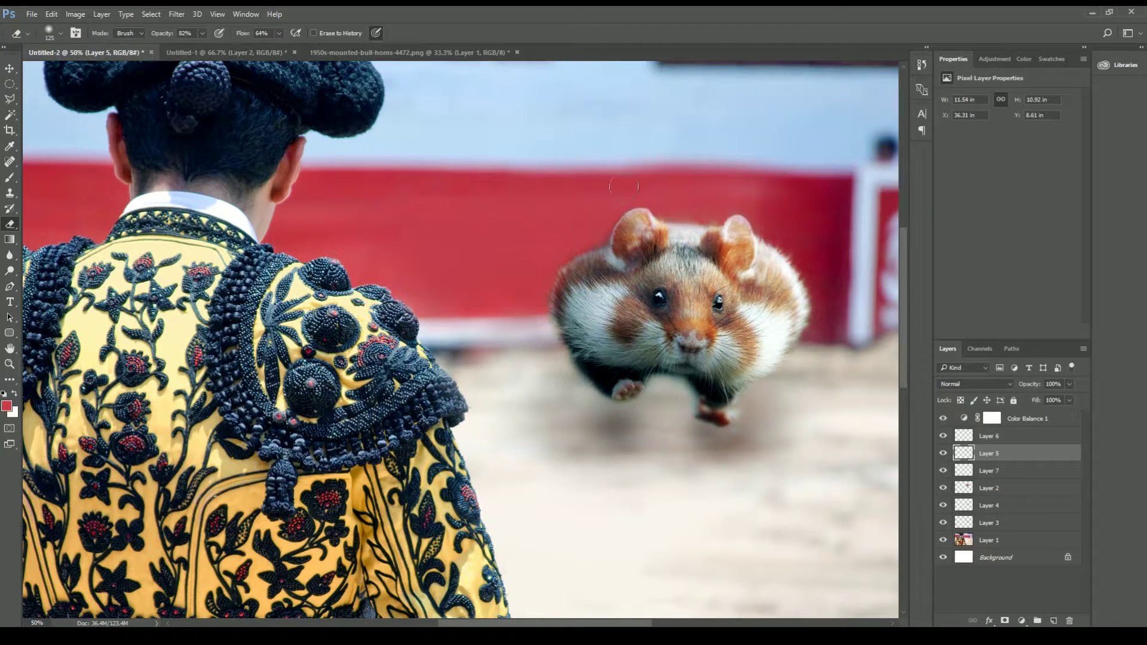
{"action": "left_click", "coordinate": [999, 487]}
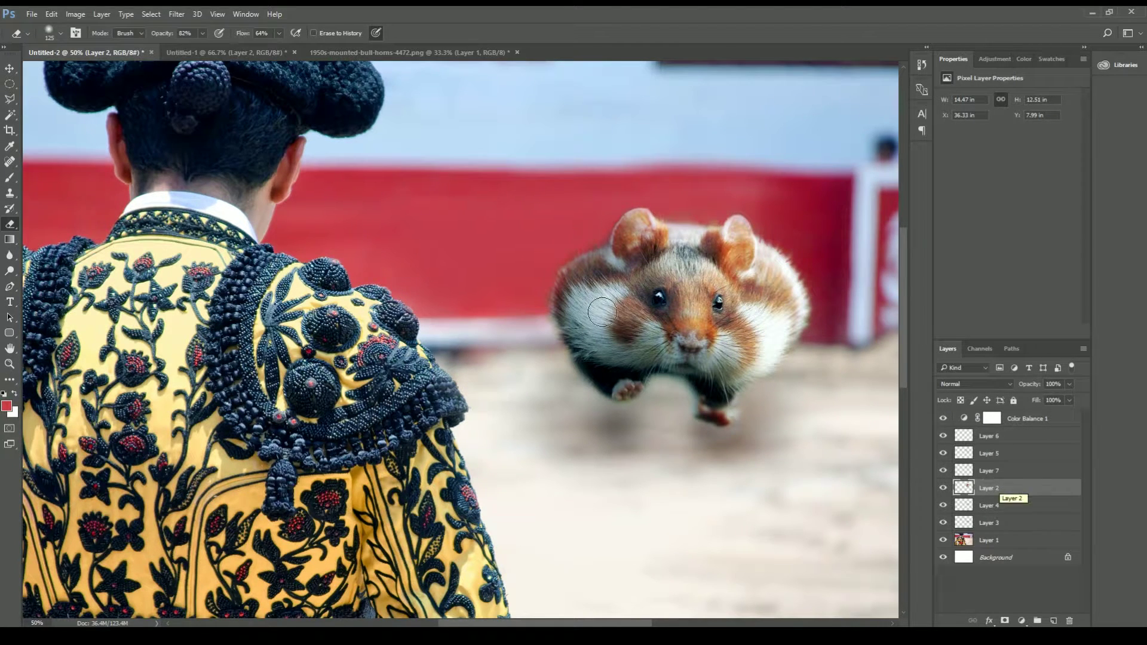
{"action": "key", "text": "bracketleft"}
{"action": "key", "text": "bracketleft"}
{"action": "key", "text": "bracketleft"}
{"action": "key", "text": "z"}
{"action": "left_click", "coordinate": [539, 242], "text": "alt"}
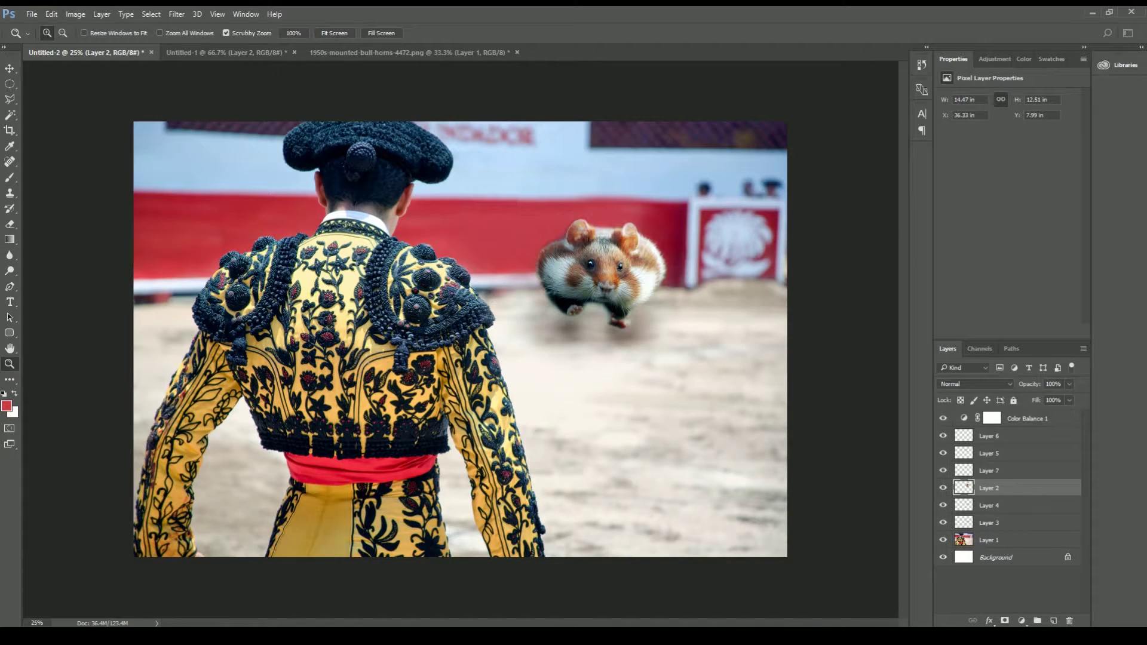
{"action": "left_click", "coordinate": [964, 487], "text": "ctrl"}
{"action": "left_click", "coordinate": [1015, 453]}
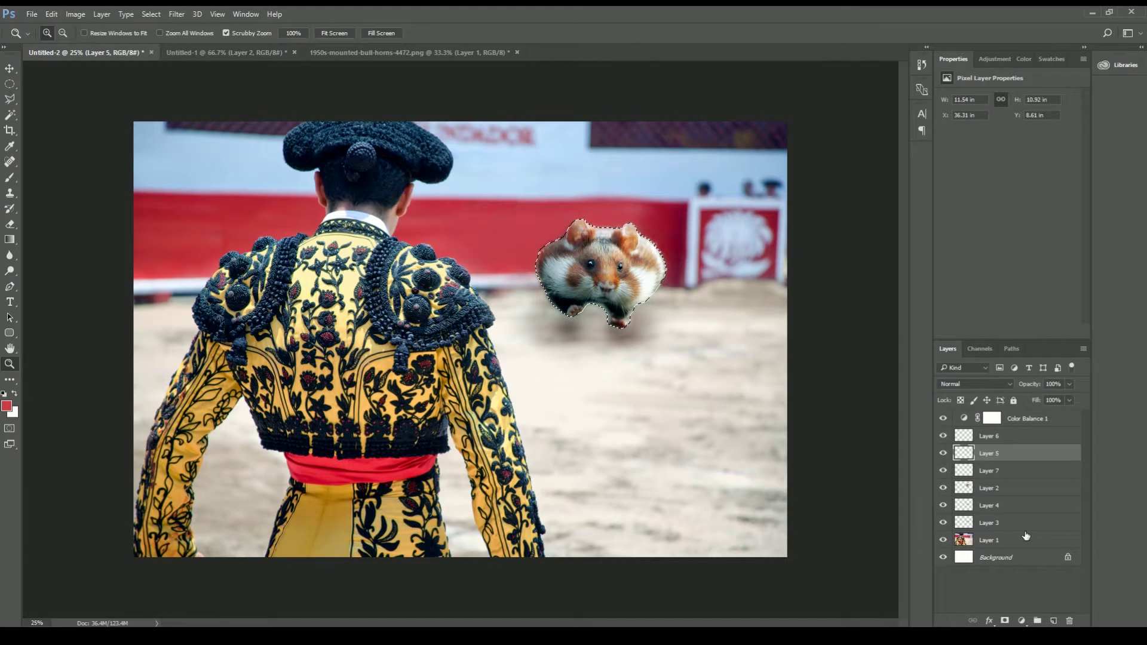
- Add Layer 8 above the shading, paint black inside the hamster outline, then deselect
{"action": "left_click", "coordinate": [1053, 621]}
{"action": "key", "text": "b"}
{"action": "left_click", "coordinate": [1019, 59]}
{"action": "key", "text": "d"}
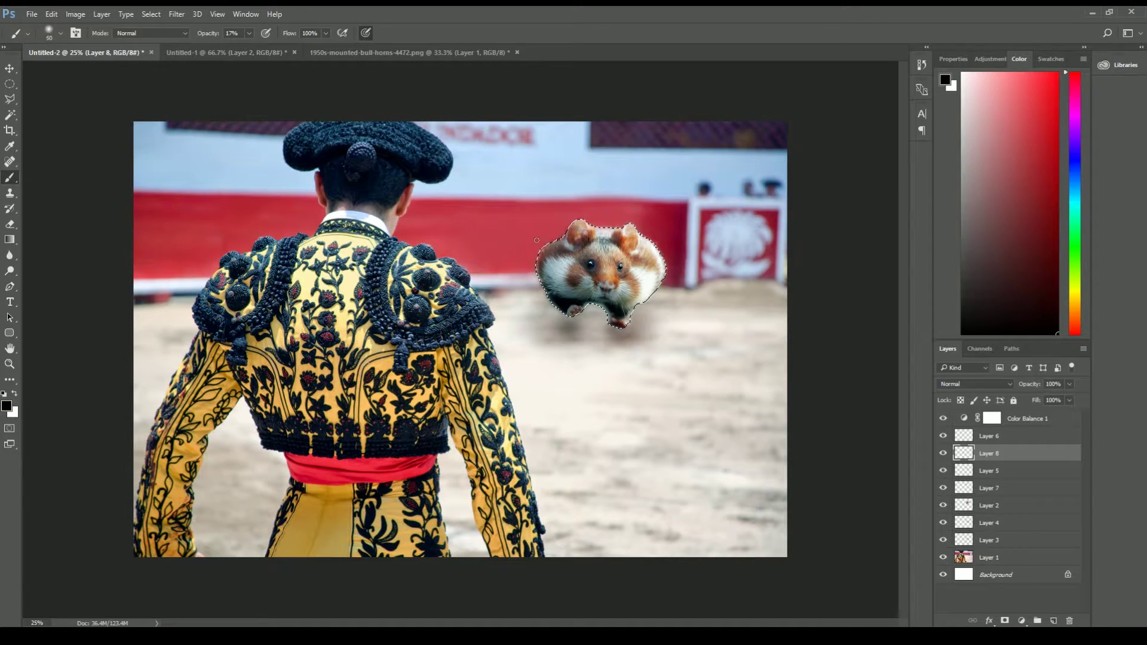
{"action": "key", "text": "ctrl+d"}
{"action": "key", "text": "m"}
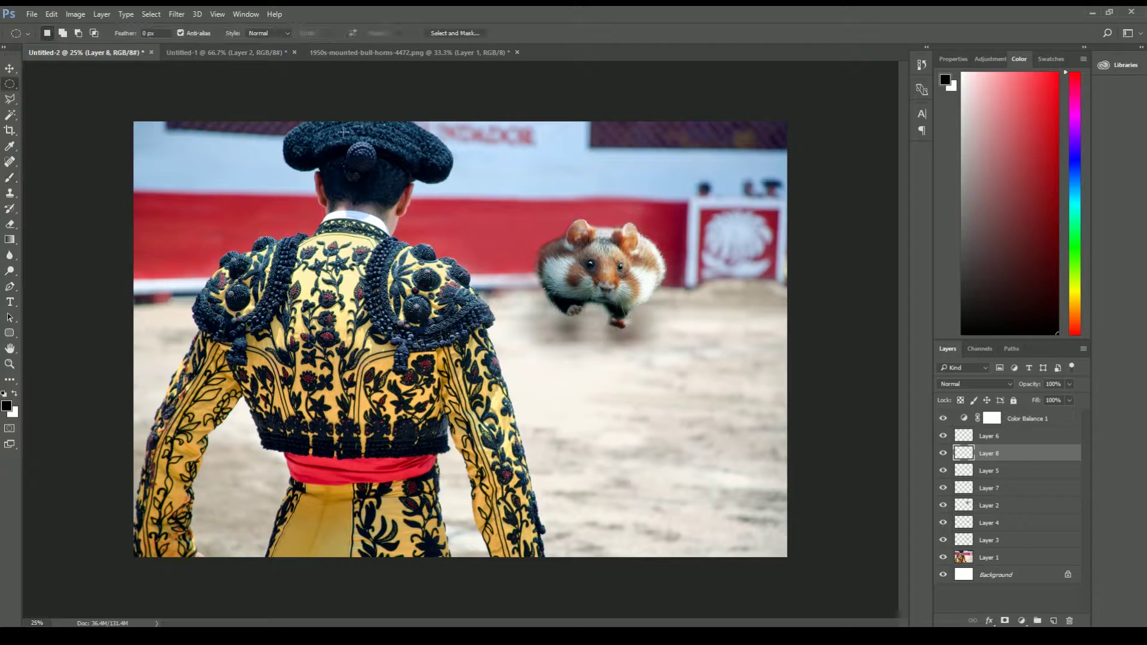